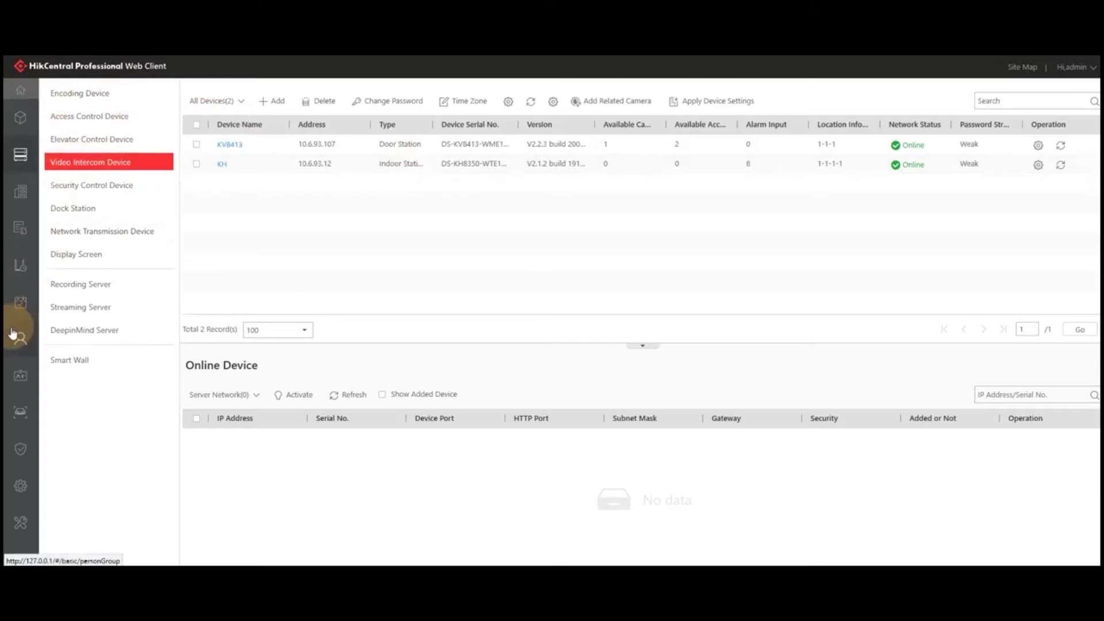
Step: Start a new person record in All Persons, enter the first and last name, and set the gender to Female
left_click(54, 340)
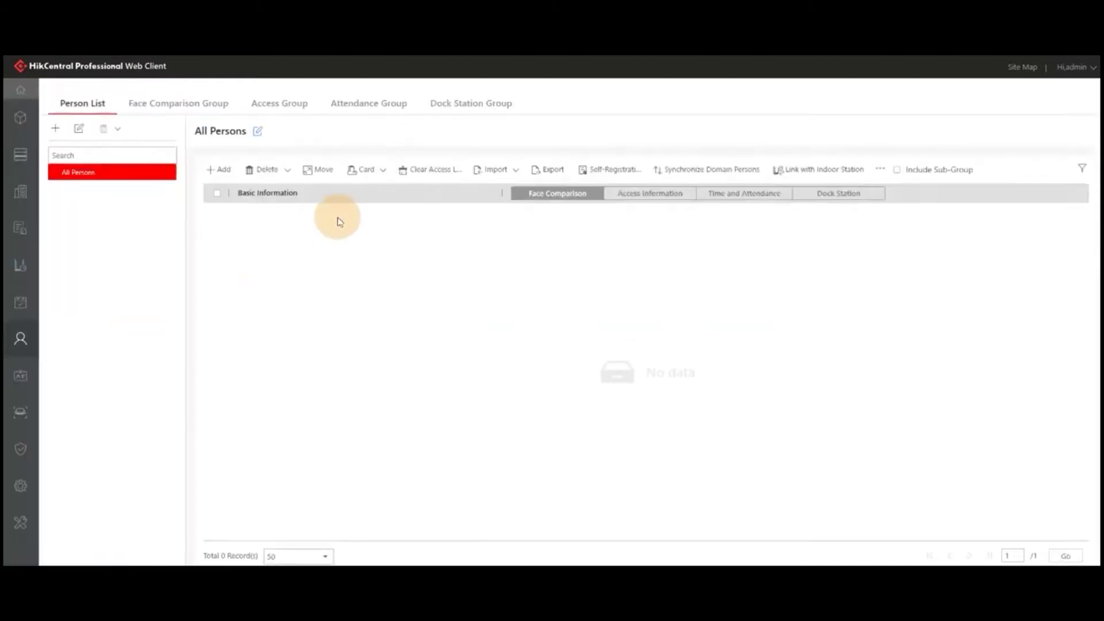
left_click(218, 171)
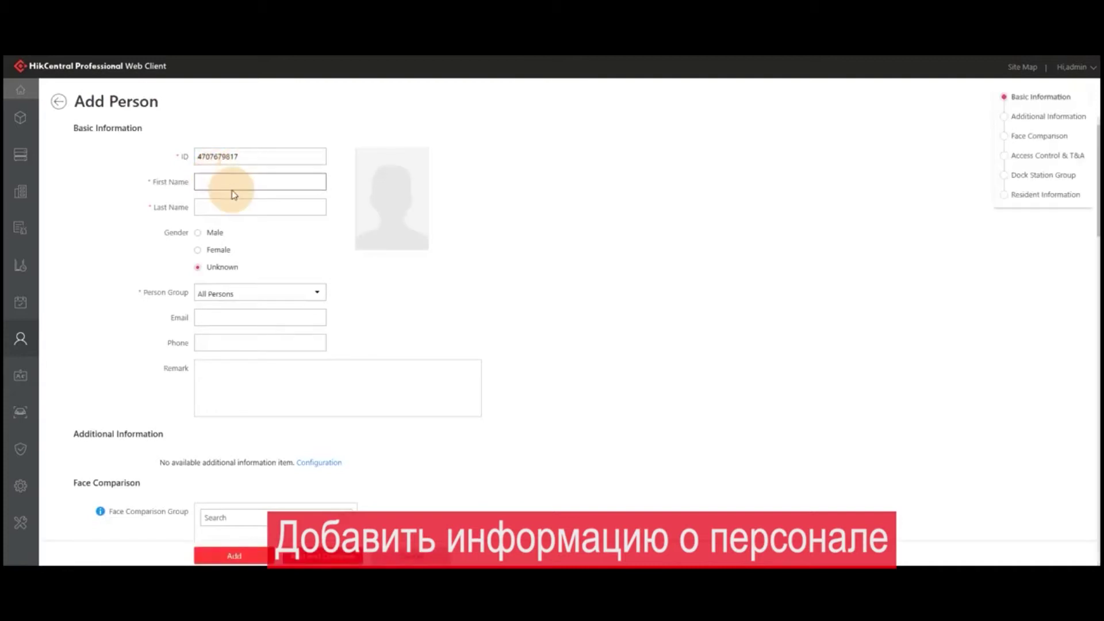
left_click(234, 185)
key("super+space")
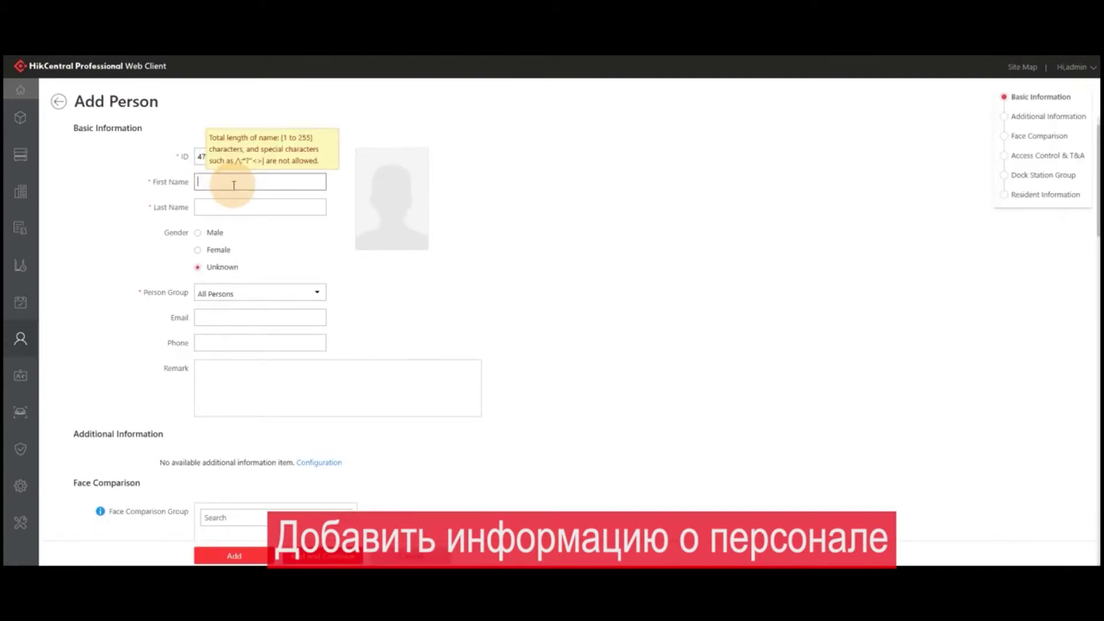
type("A")
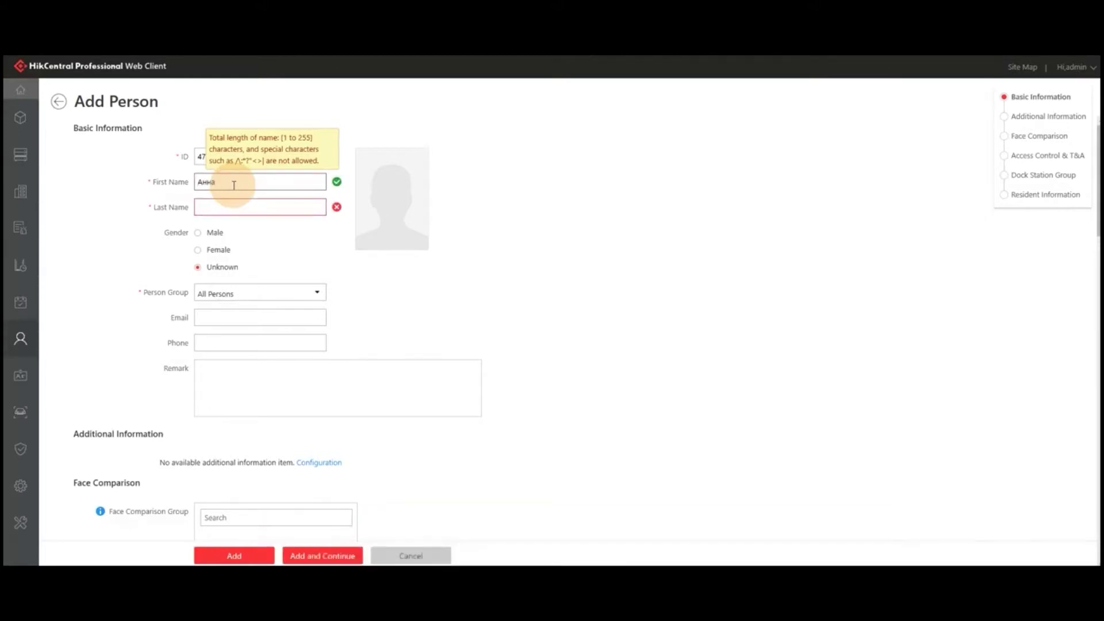
left_click(232, 209)
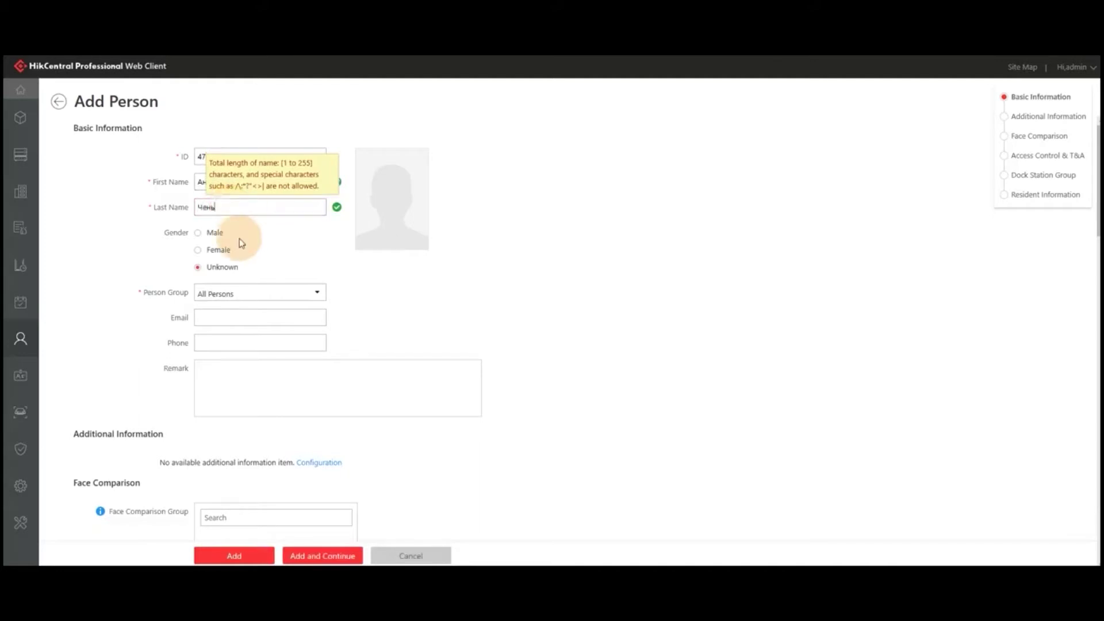
left_click(203, 250)
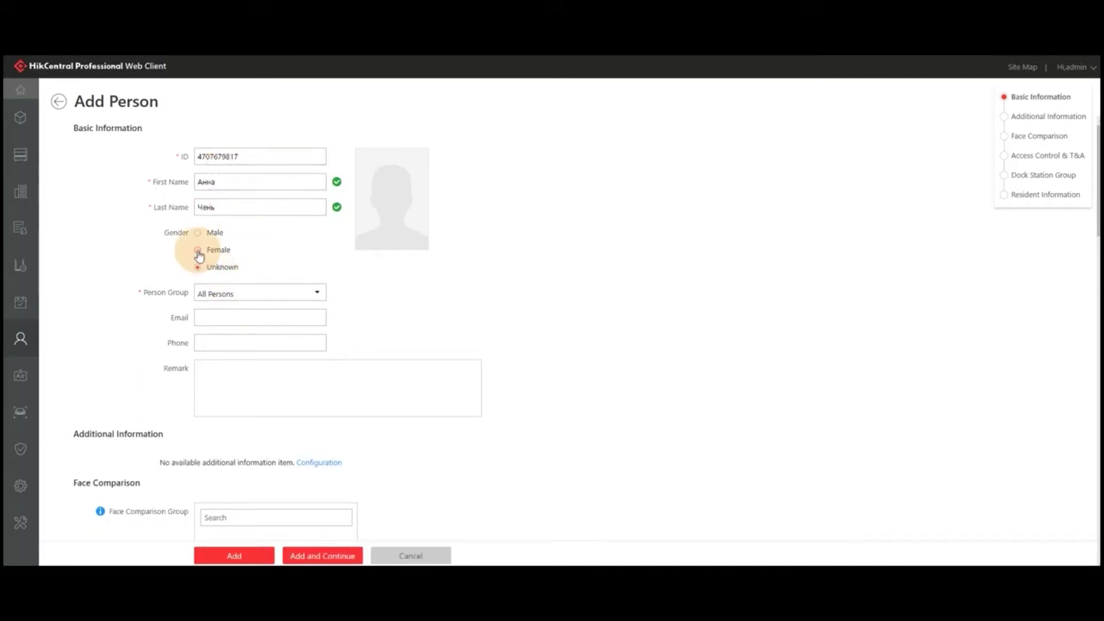
left_click(247, 293)
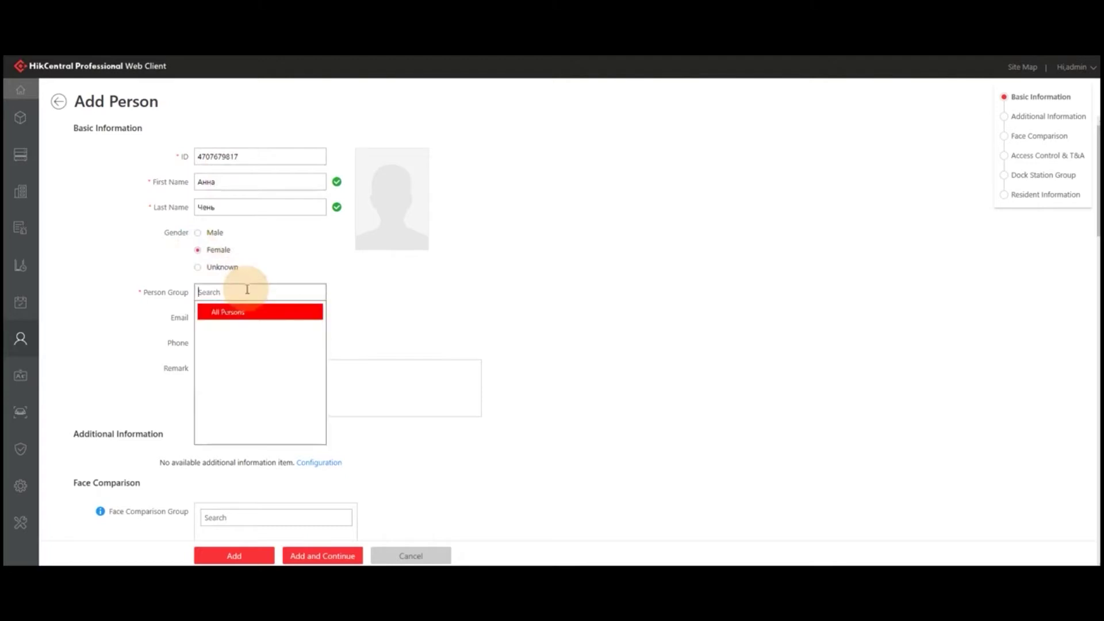
left_click(454, 321)
Step: Add an access card by entering its card number, and save the new person
scroll(271, 328, "down", 5)
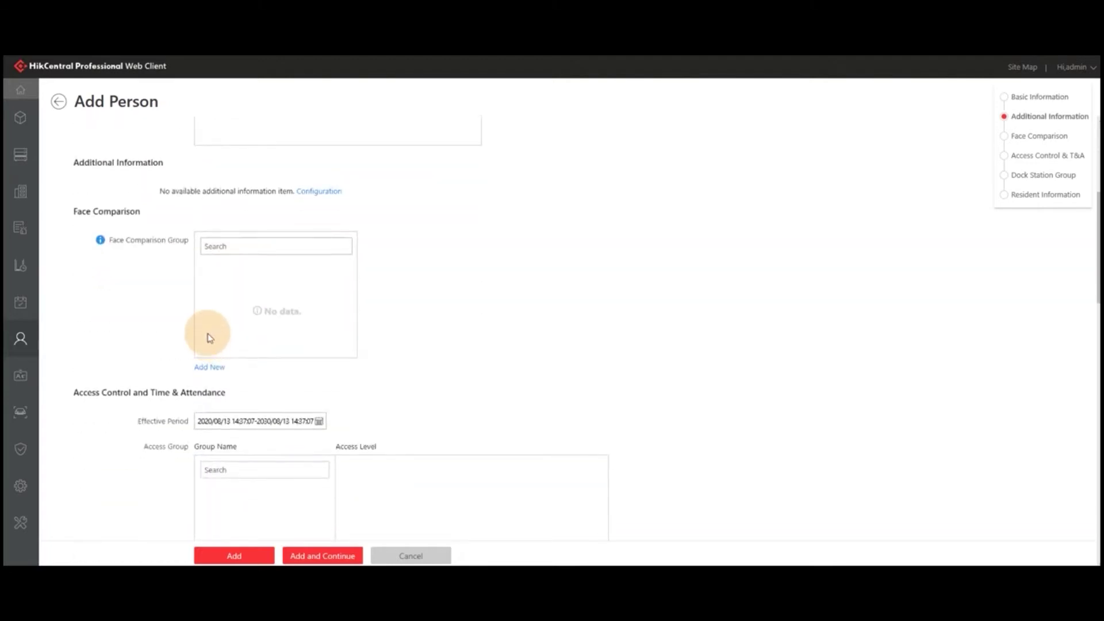
scroll(210, 338, "down", 7)
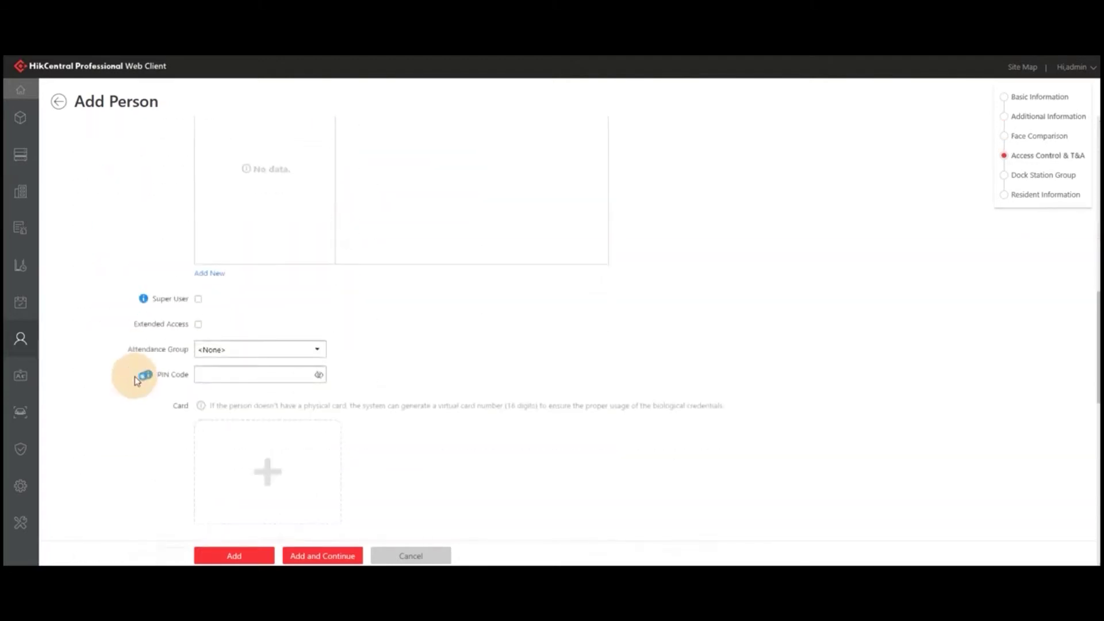
scroll(141, 377, "down", 1)
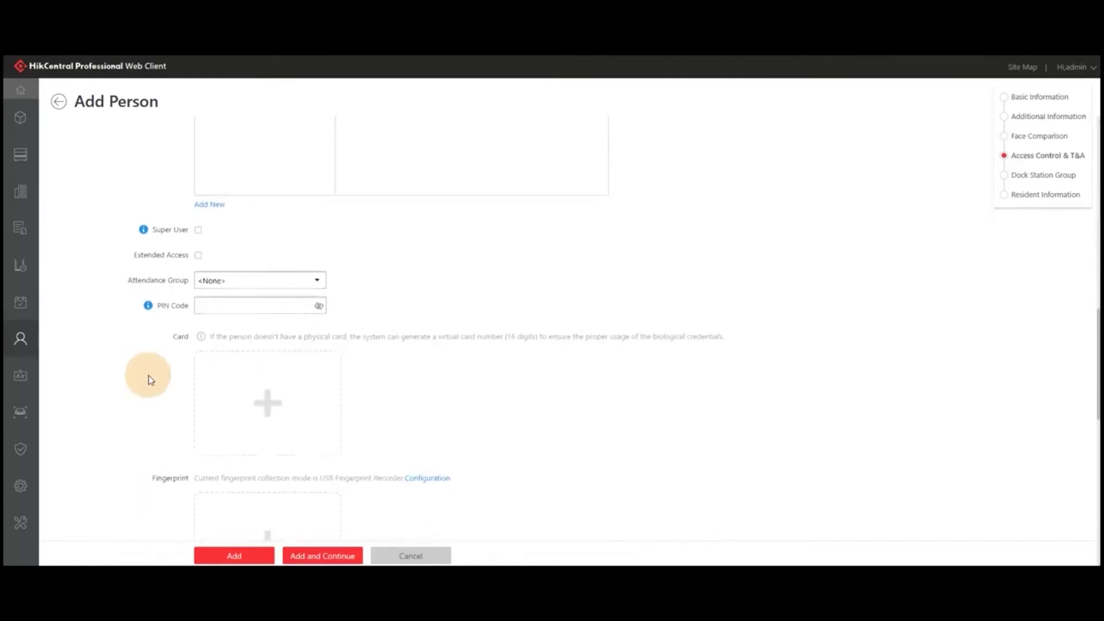
left_click(273, 405)
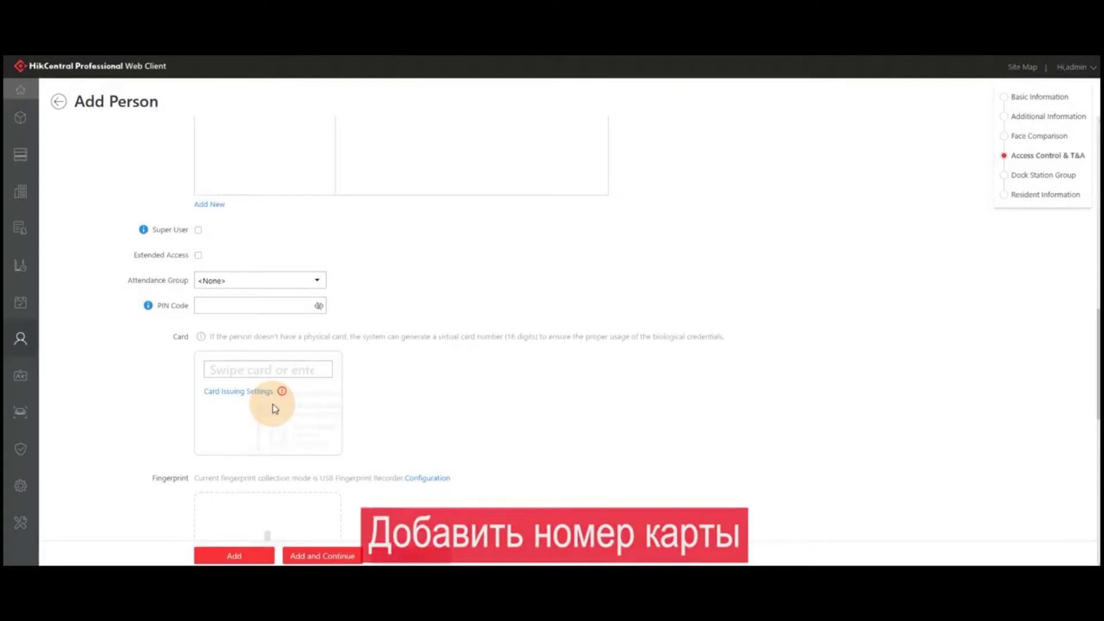
left_click(264, 366)
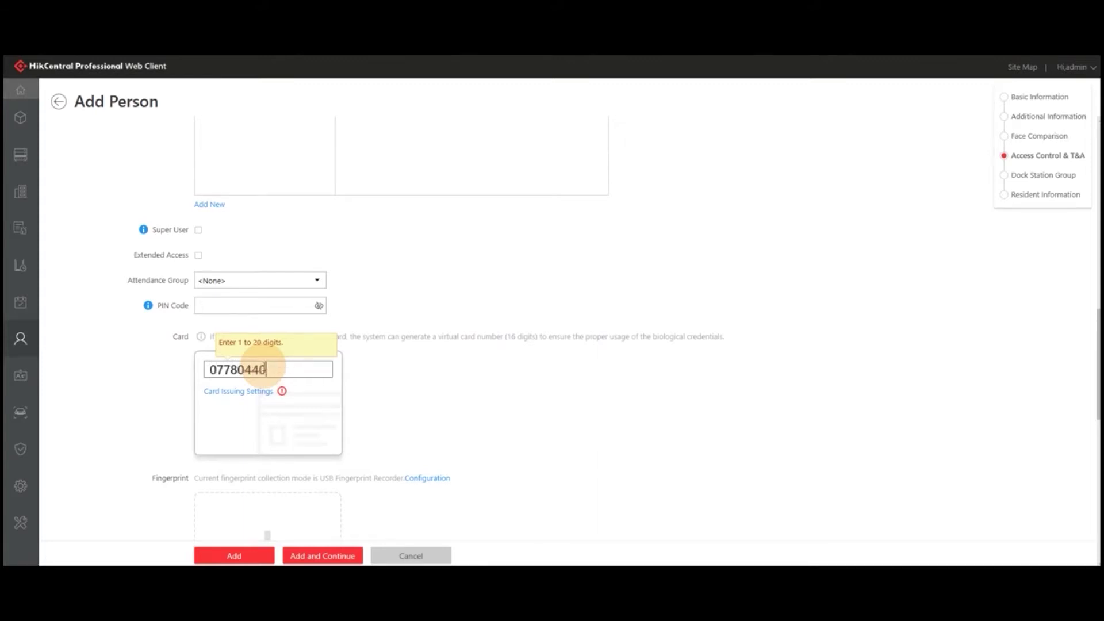
left_click(483, 381)
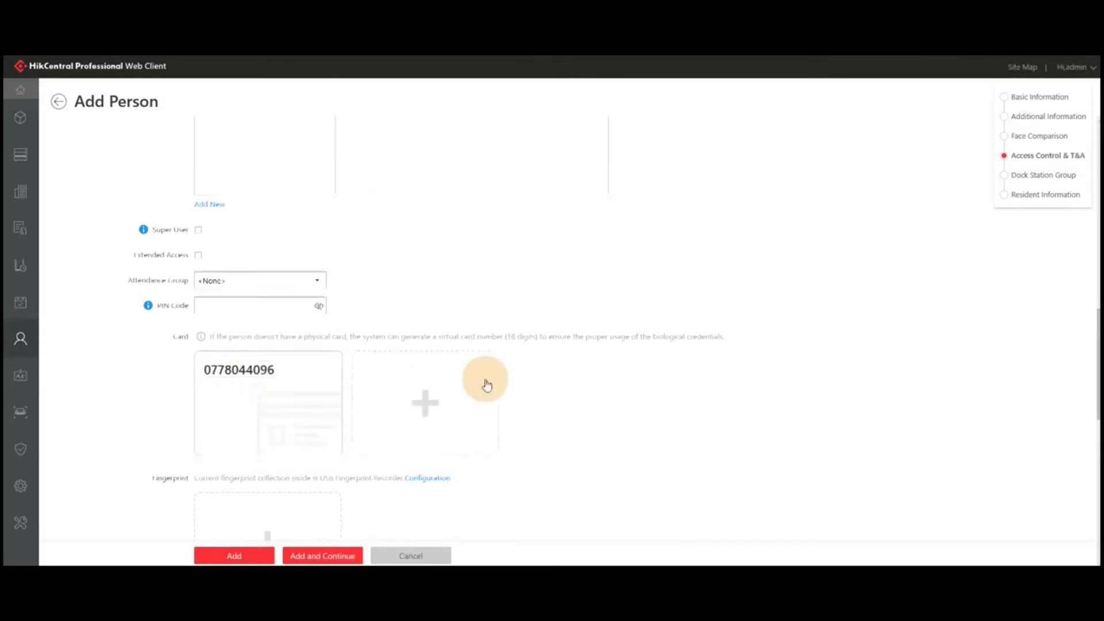
scroll(370, 402, "down", 7)
scroll(292, 517, "down", 3)
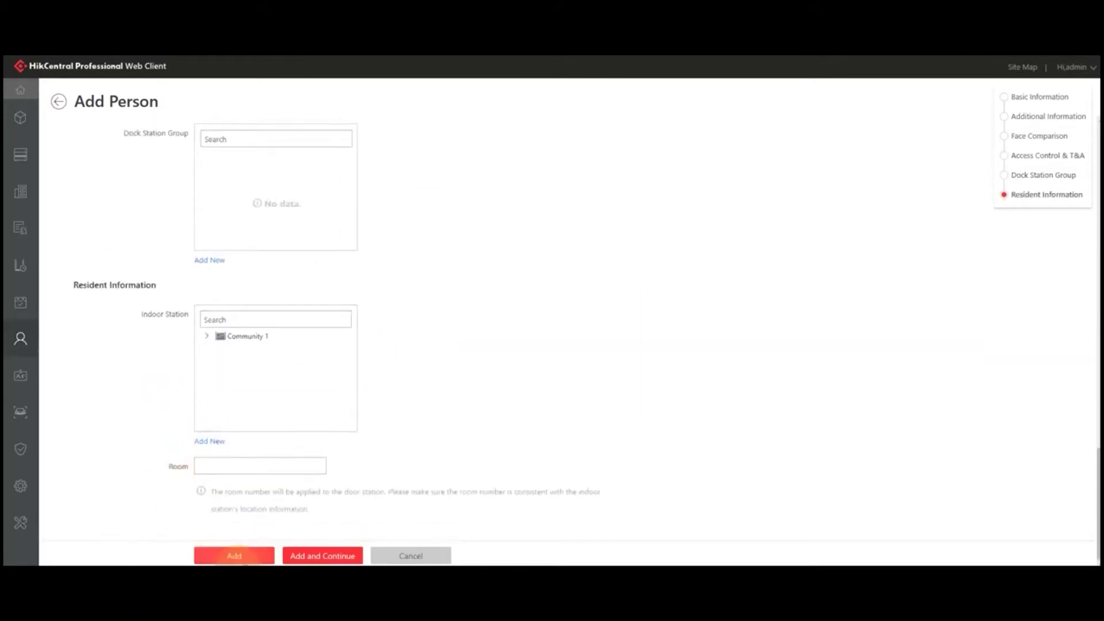
left_click(234, 553)
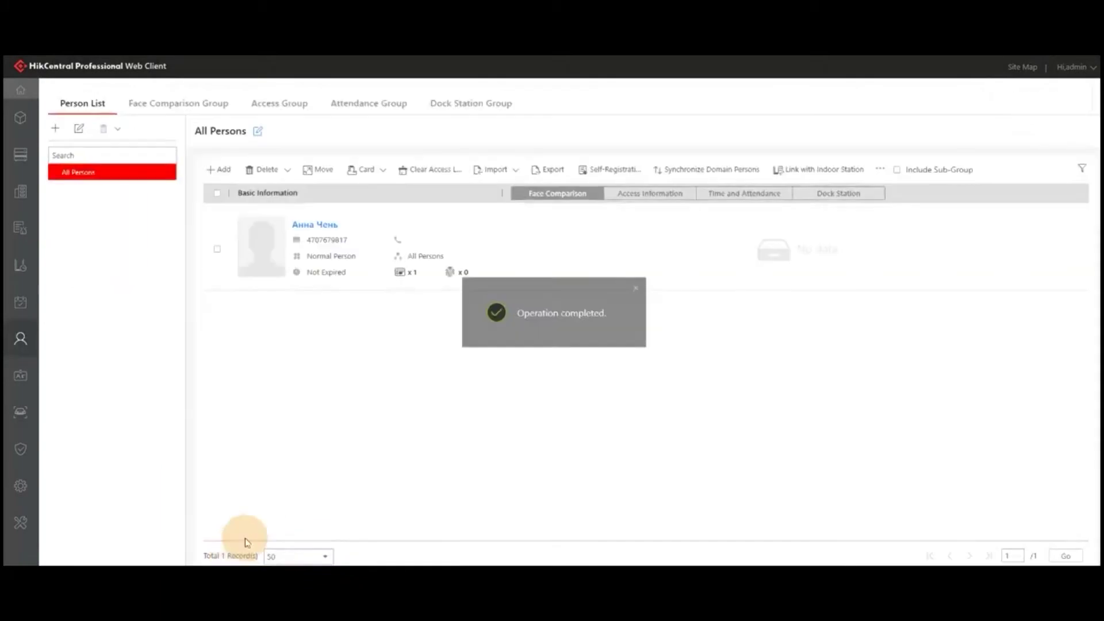
Step: Create an access level named "Тест" covering Door1 and Door2 of 10.6.93.107 with the All-day Template schedule
left_click(69, 265)
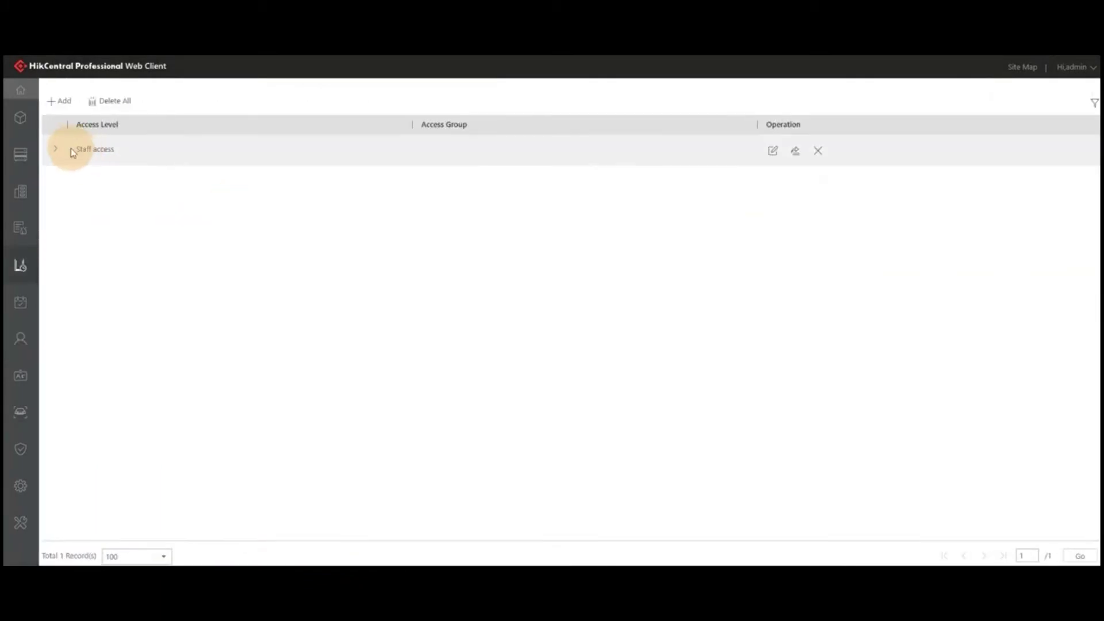
left_click(59, 102)
left_click(222, 141)
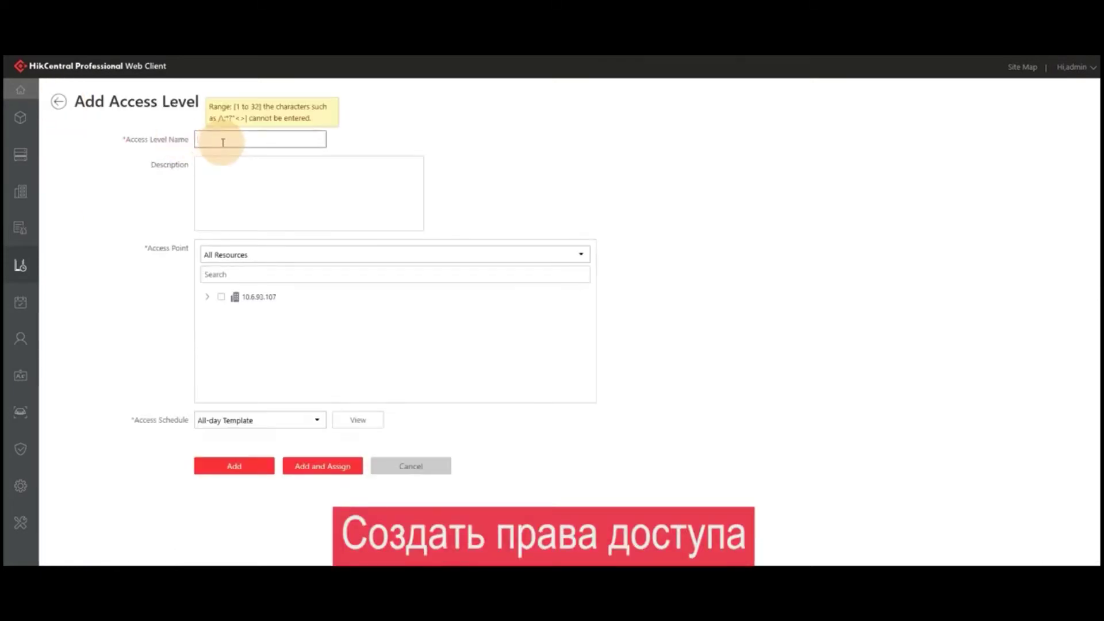
key("super+space")
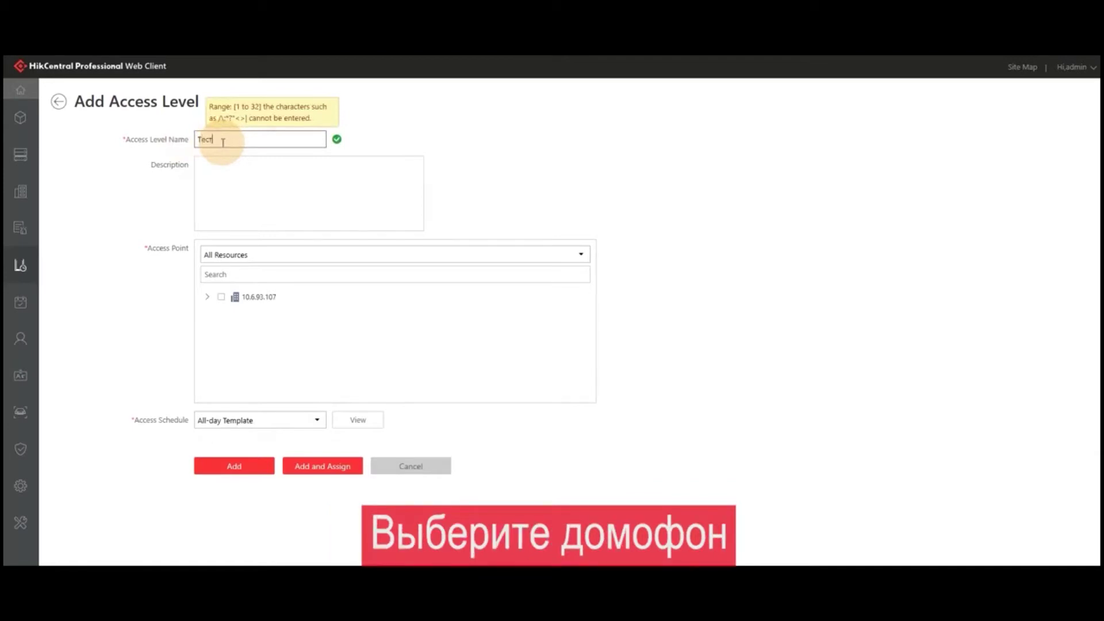
left_click(208, 297)
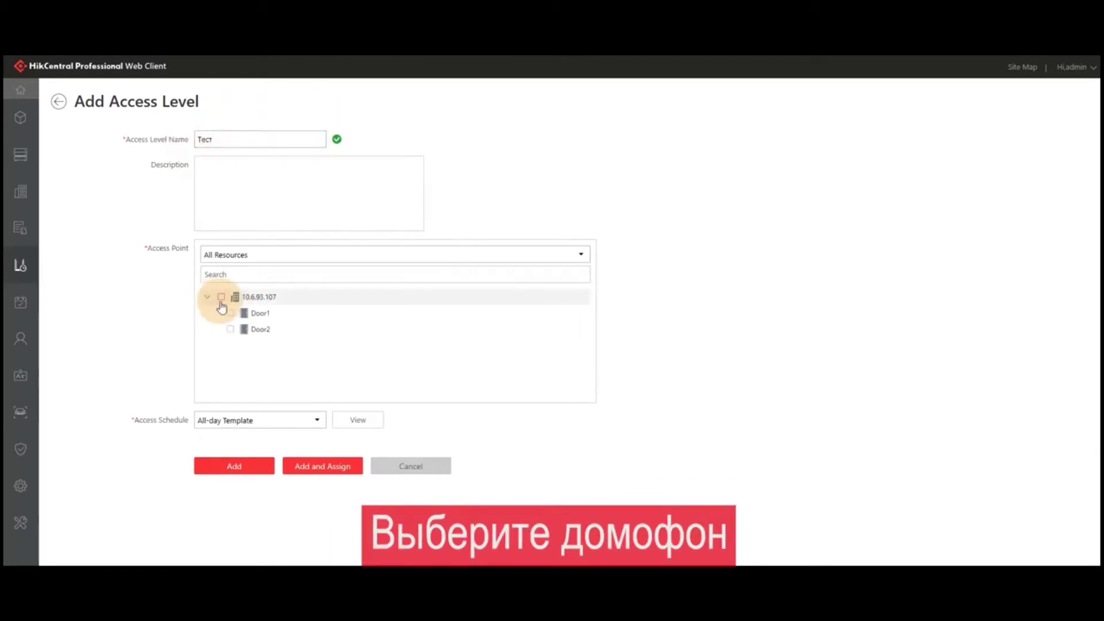
left_click(233, 468)
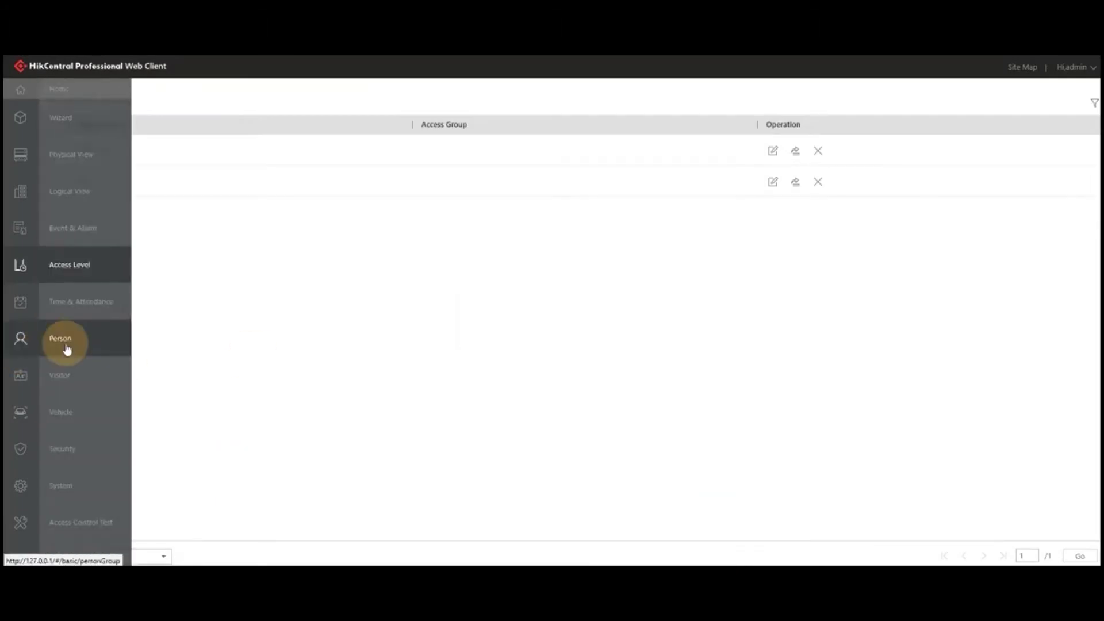
Step: Start a new access group named "Тест" and assign it the "Тест" access level
left_click(80, 345)
left_click(278, 108)
left_click(59, 129)
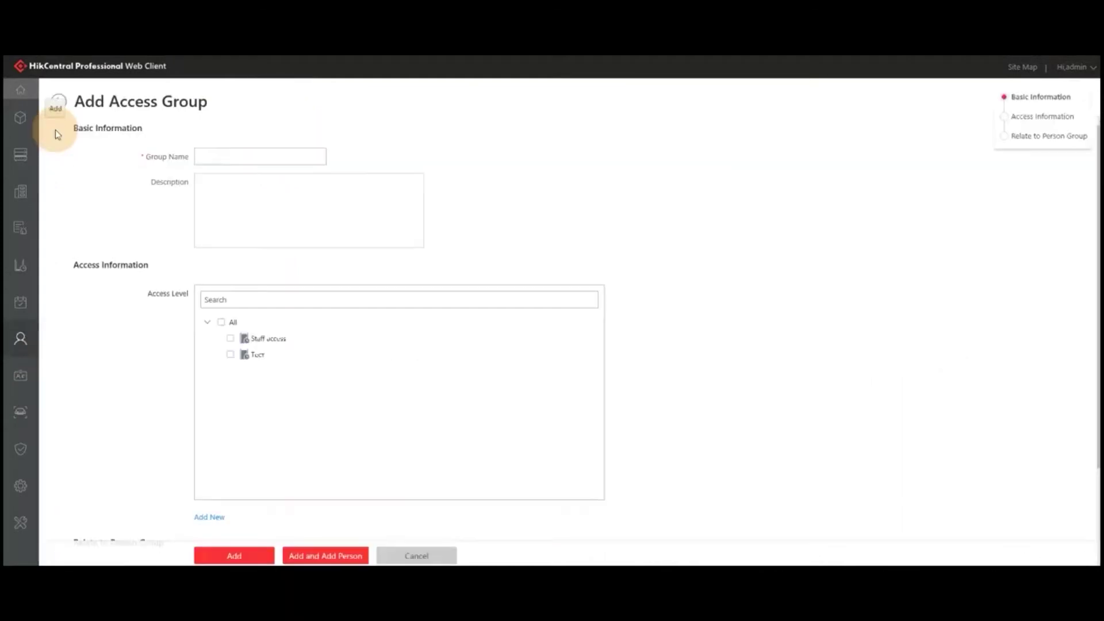
left_click(214, 160)
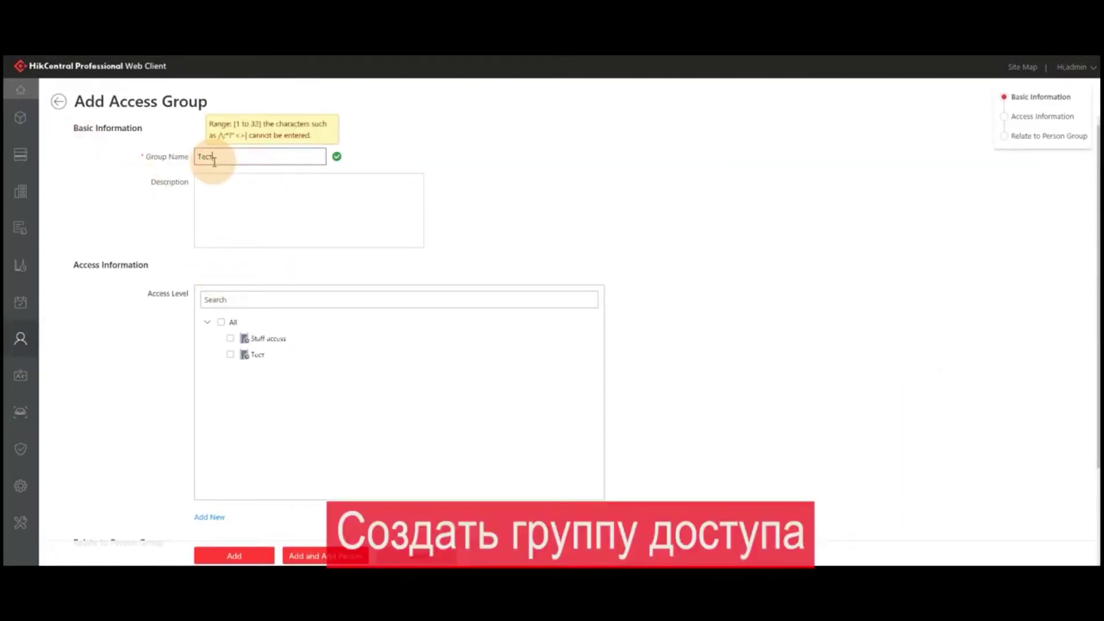
left_click(230, 355)
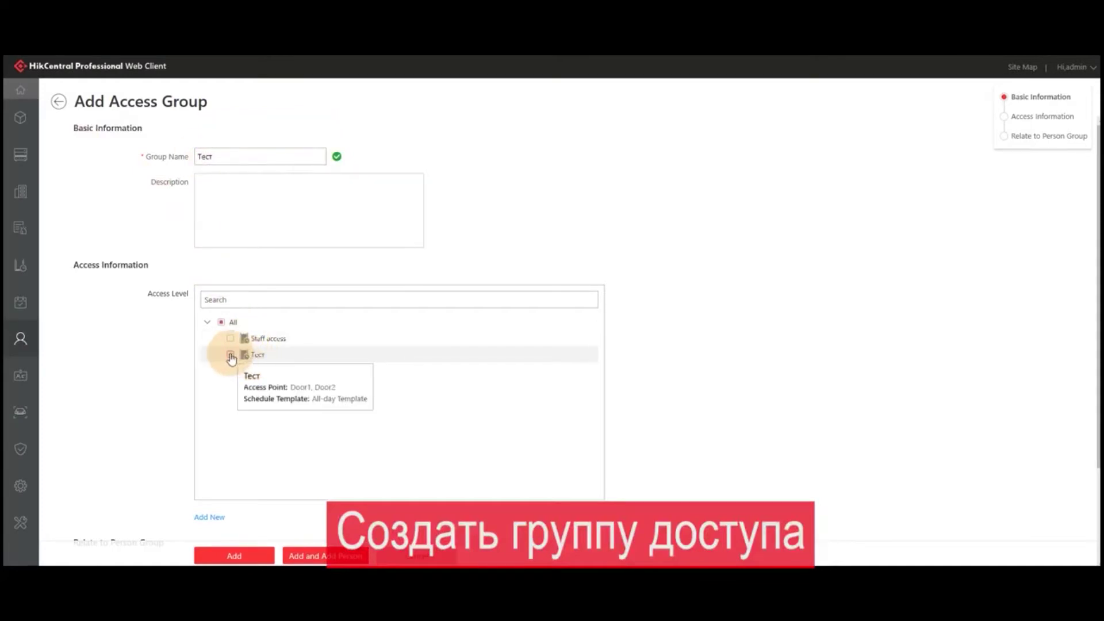
Step: Relate the access group to the All Persons group, add it, and apply its access level settings to the devices immediately
scroll(217, 502, "down", 3)
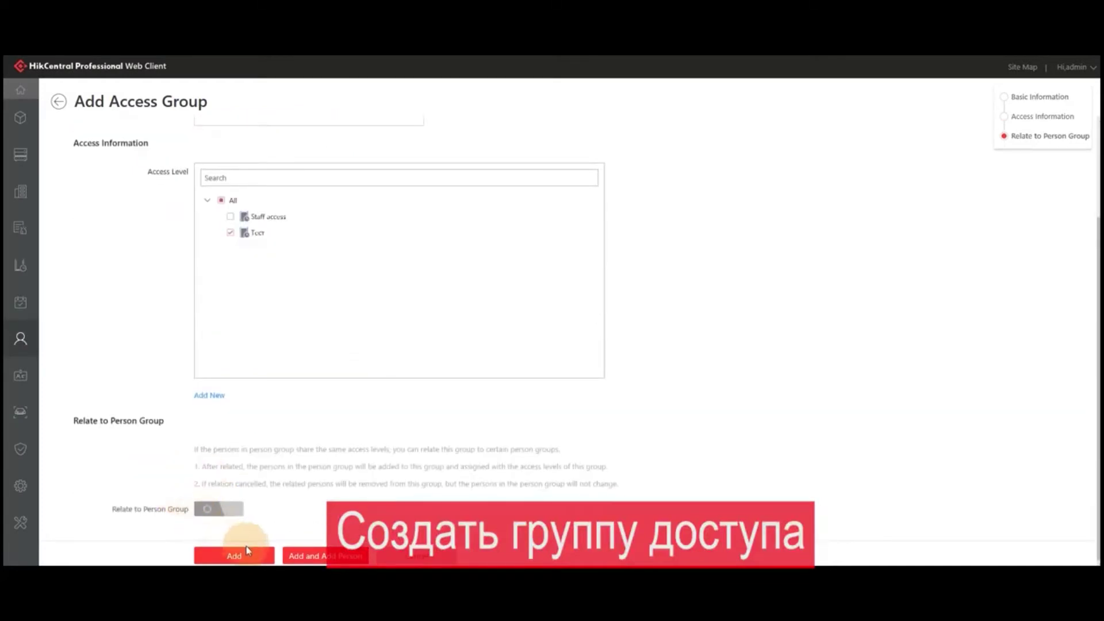
left_click(212, 512)
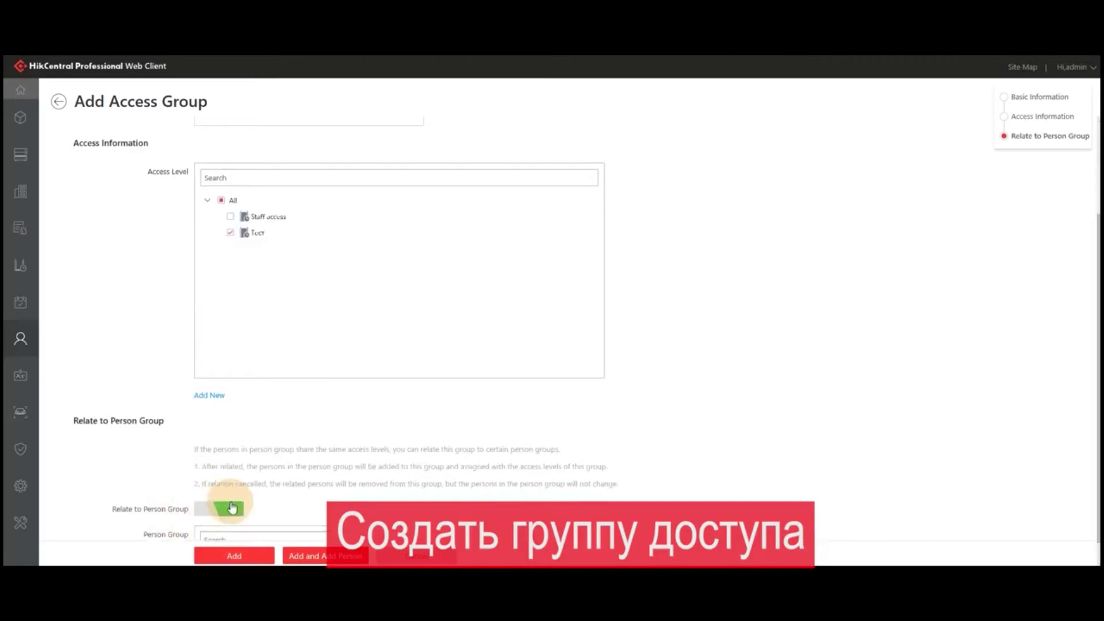
scroll(230, 501, "down", 3)
left_click(220, 431)
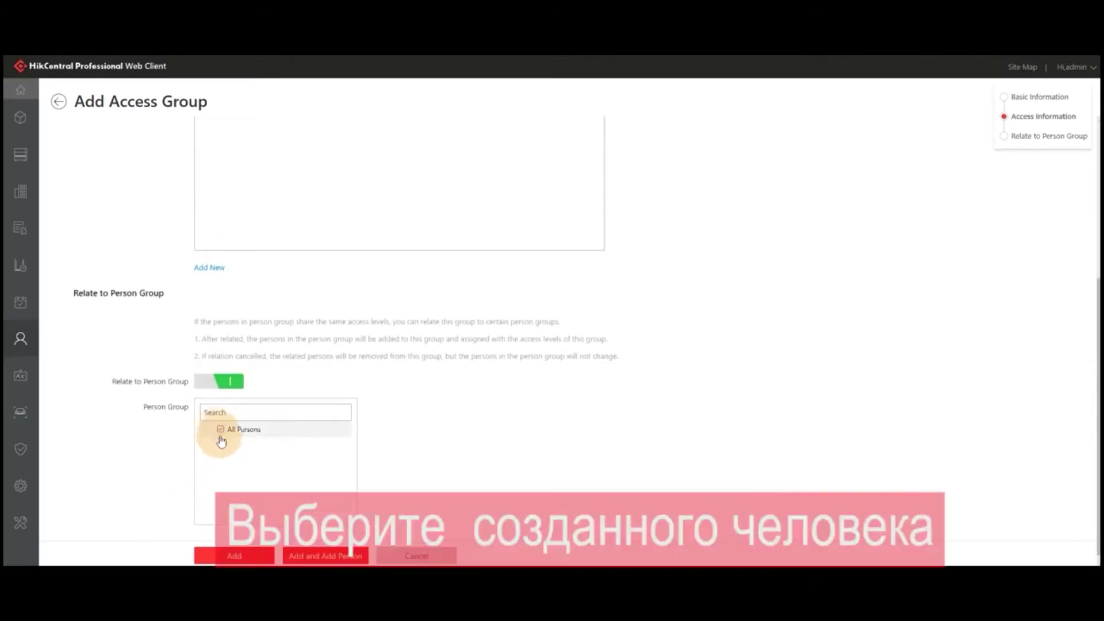
left_click(234, 555)
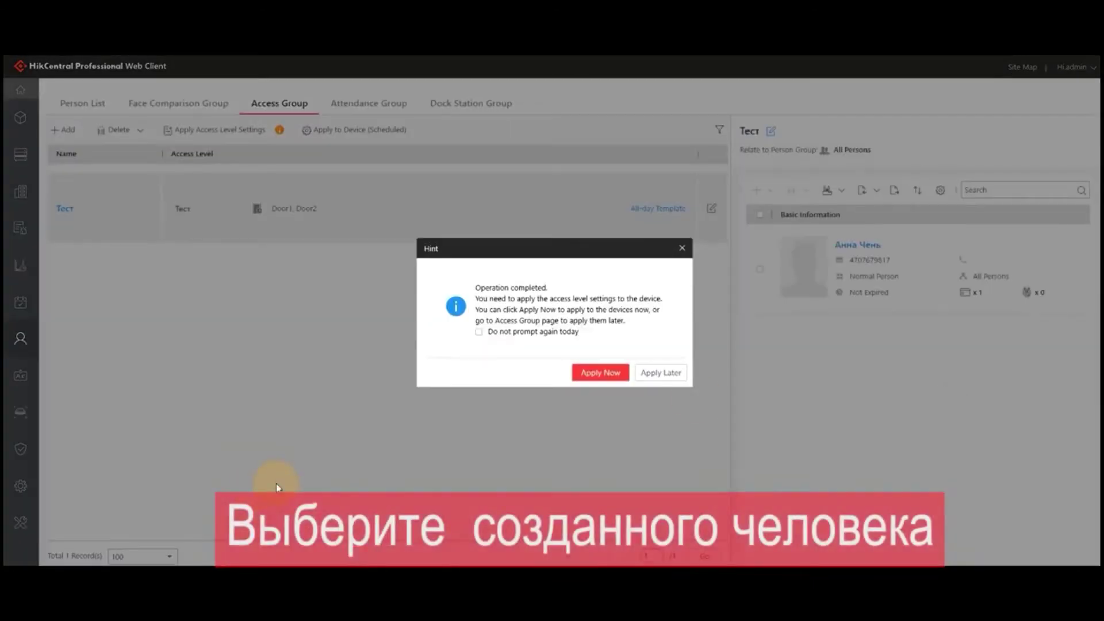
left_click(592, 373)
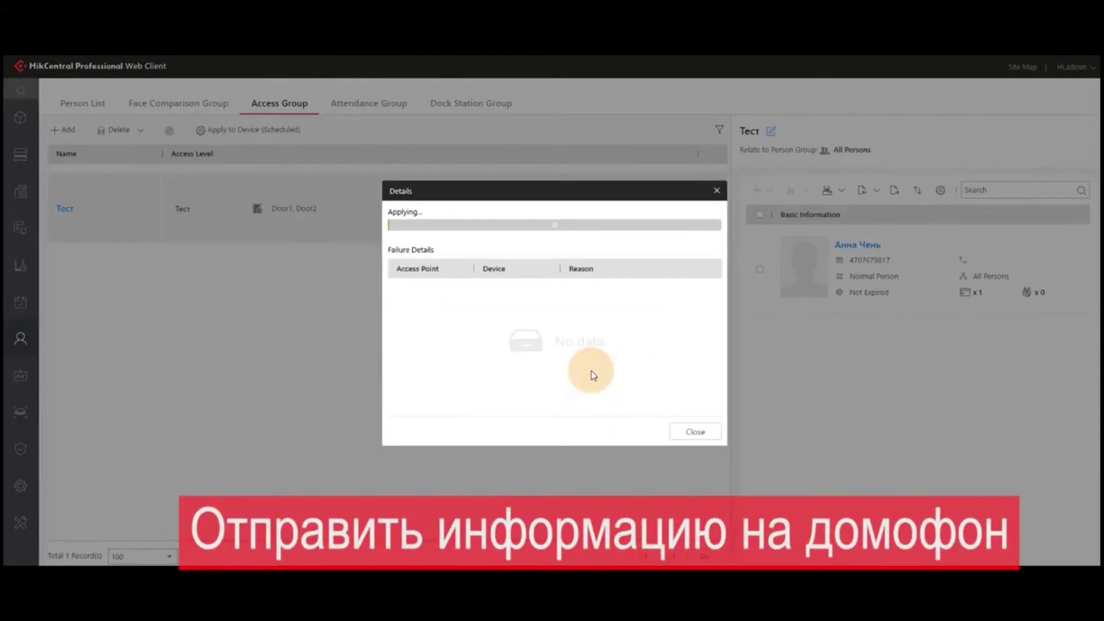
left_click(695, 432)
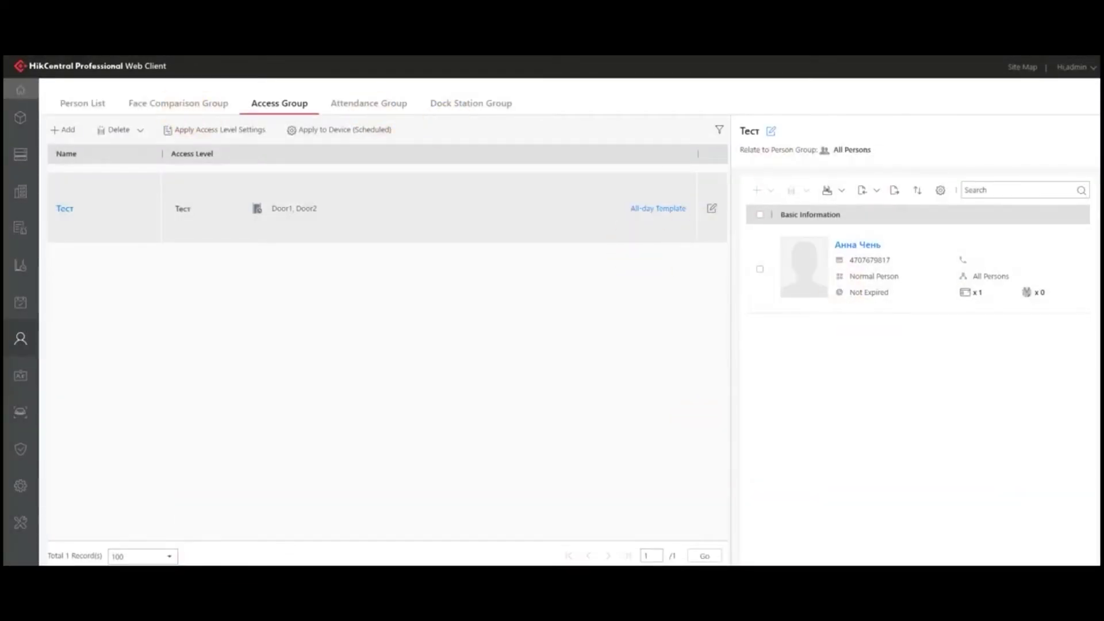
Step: Create a vehicle list named "ТЕСТ" with no list color or entry and exit rule
left_click(82, 103)
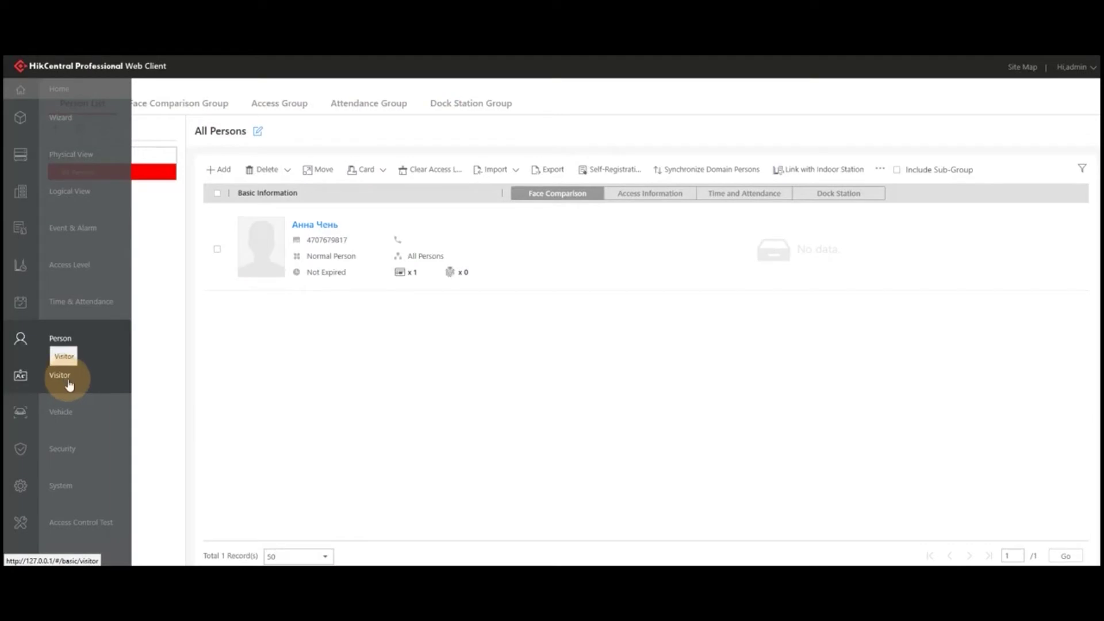
left_click(72, 421)
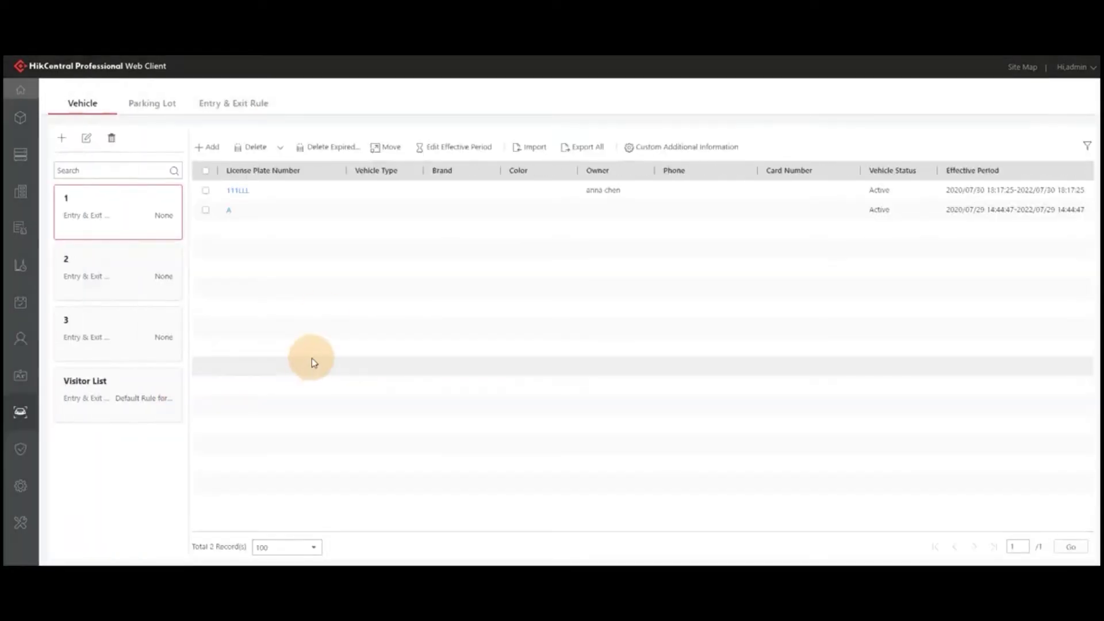
left_click(122, 395)
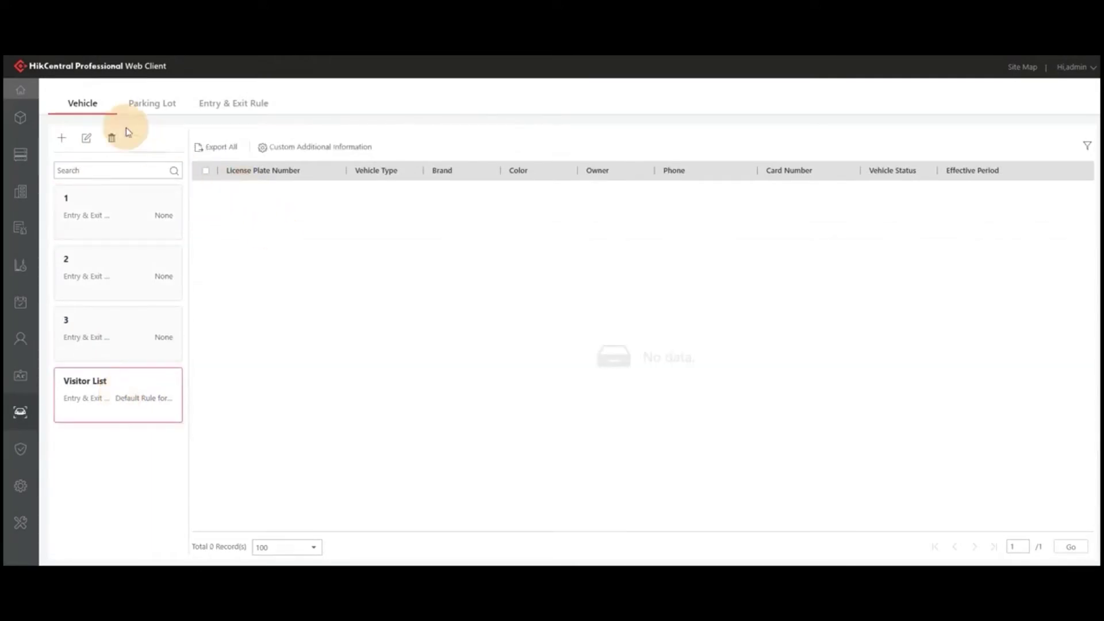
left_click(62, 138)
left_click(433, 180)
type("TECT")
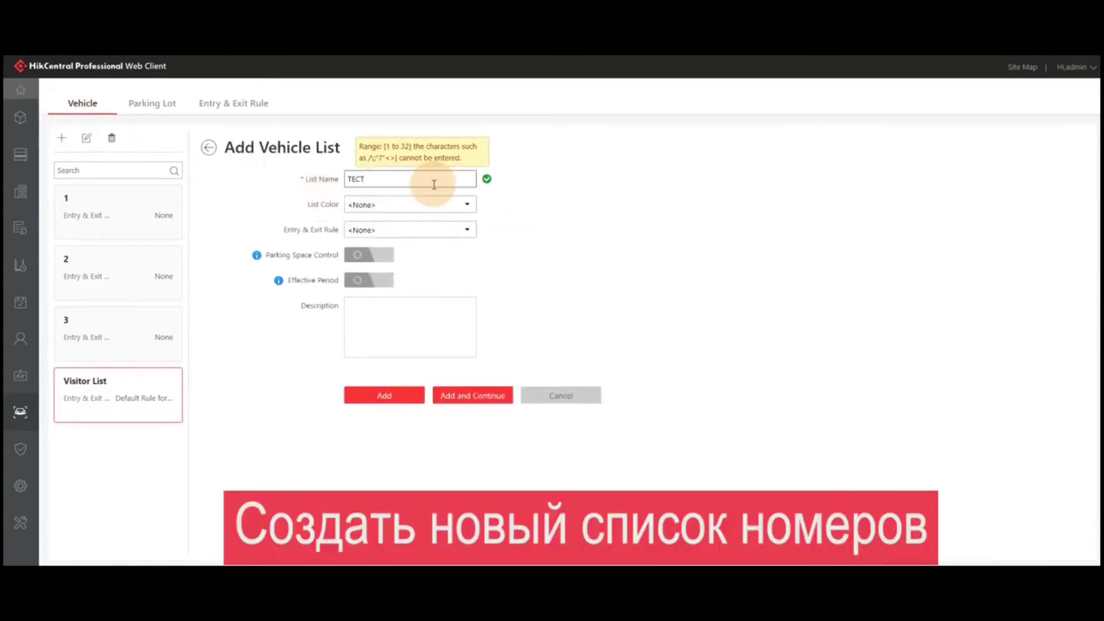
left_click(386, 397)
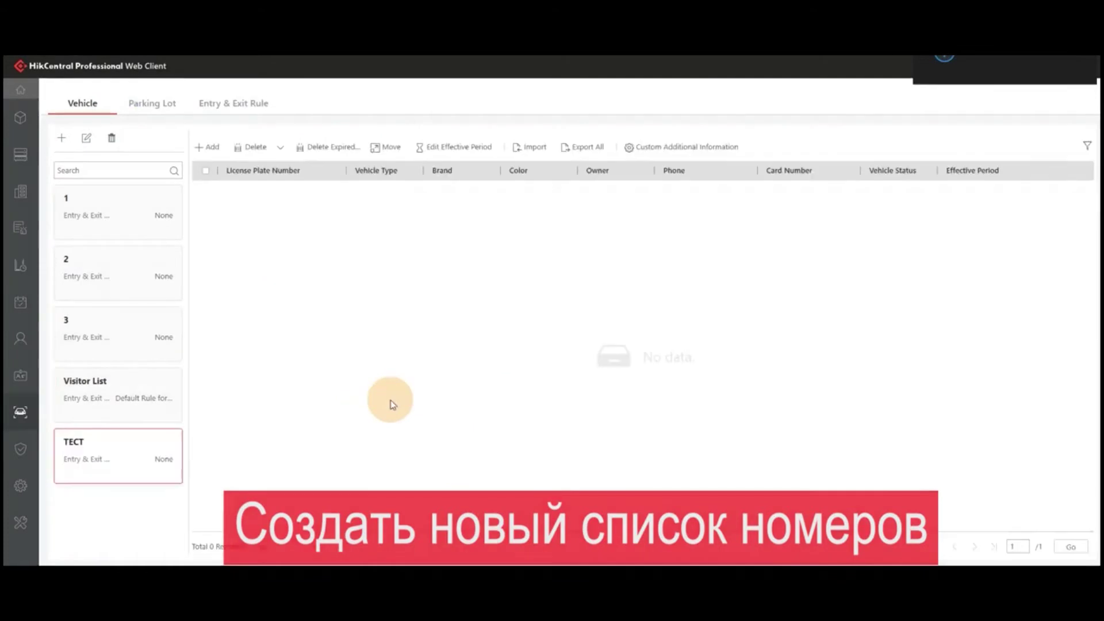
Step: Start a new vehicle in the "ТЕСТ" list with license plate number ABCDEFG and vehicle type SUV/MPV
left_click(211, 150)
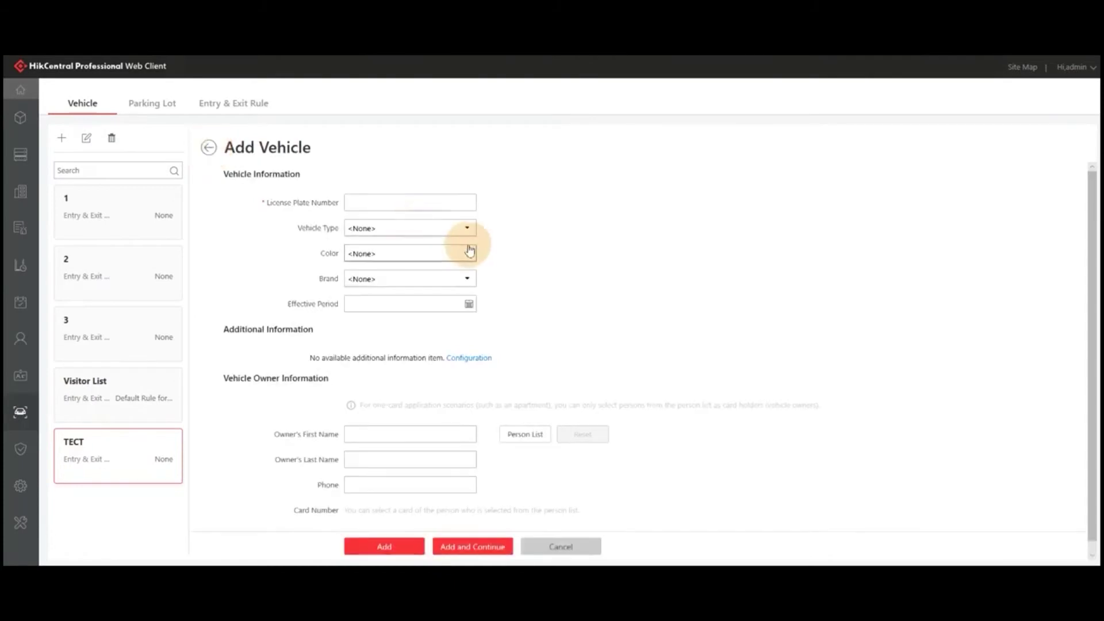
left_click(410, 206)
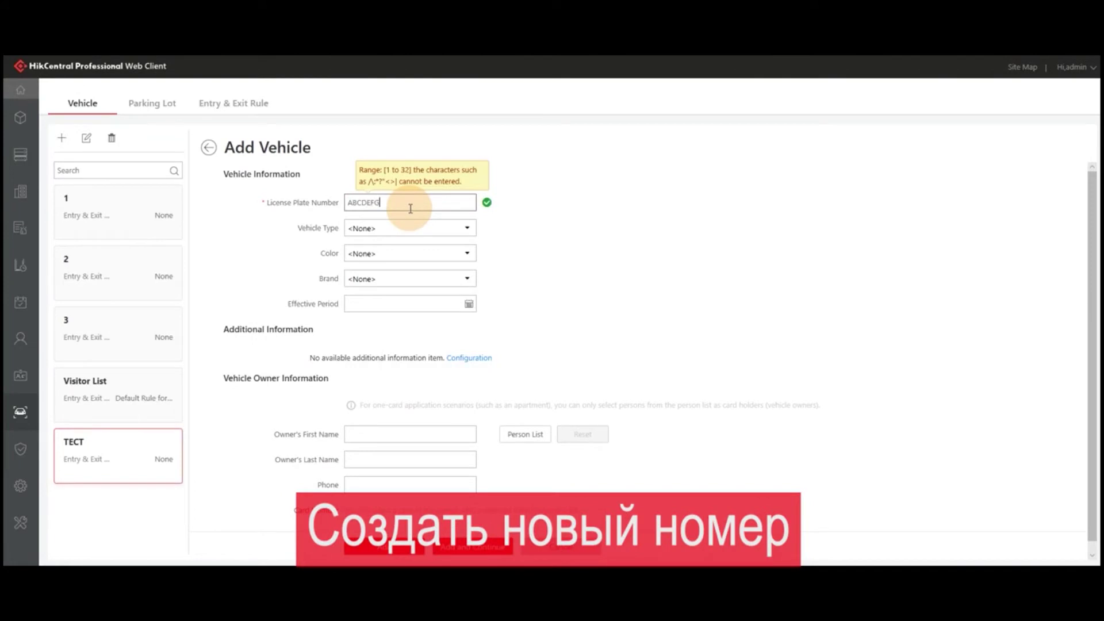
left_click(410, 227)
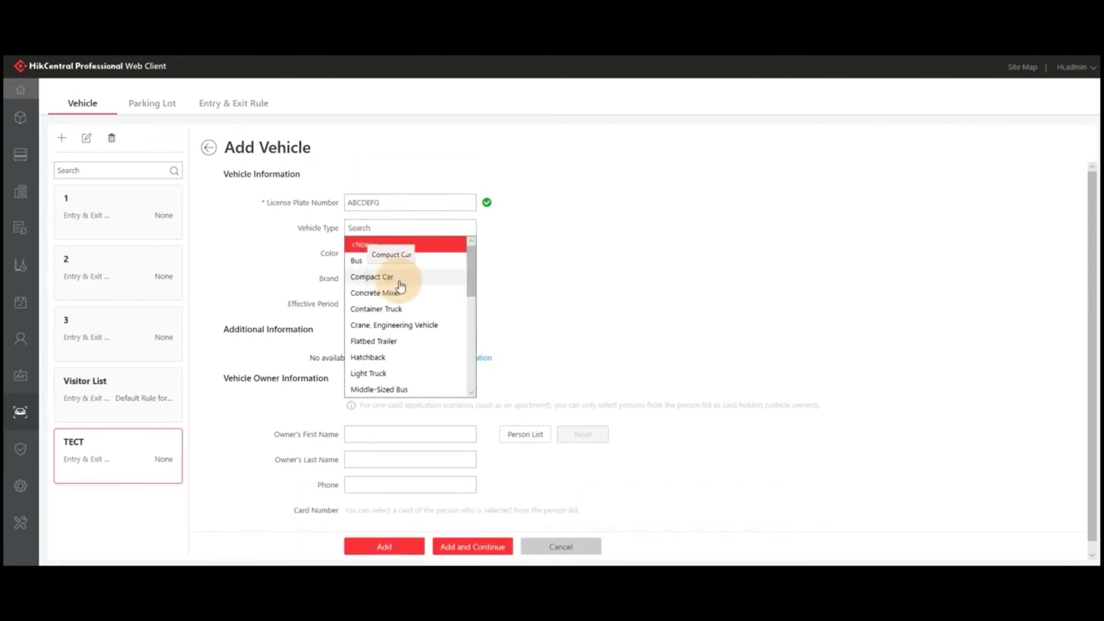
scroll(400, 286, "down", 5)
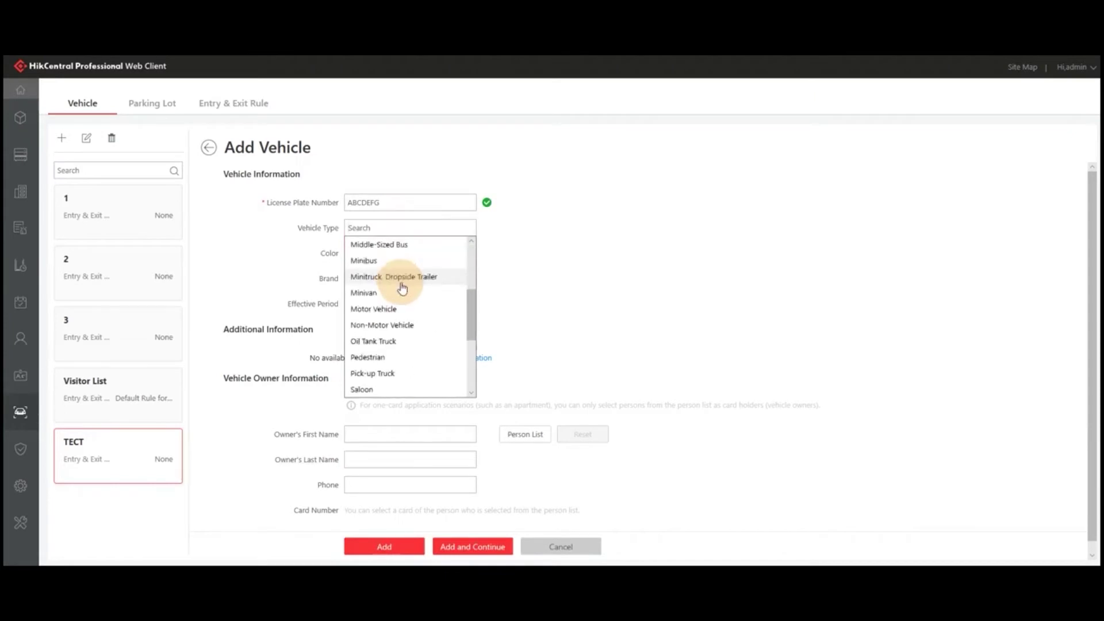
scroll(402, 289, "down", 3)
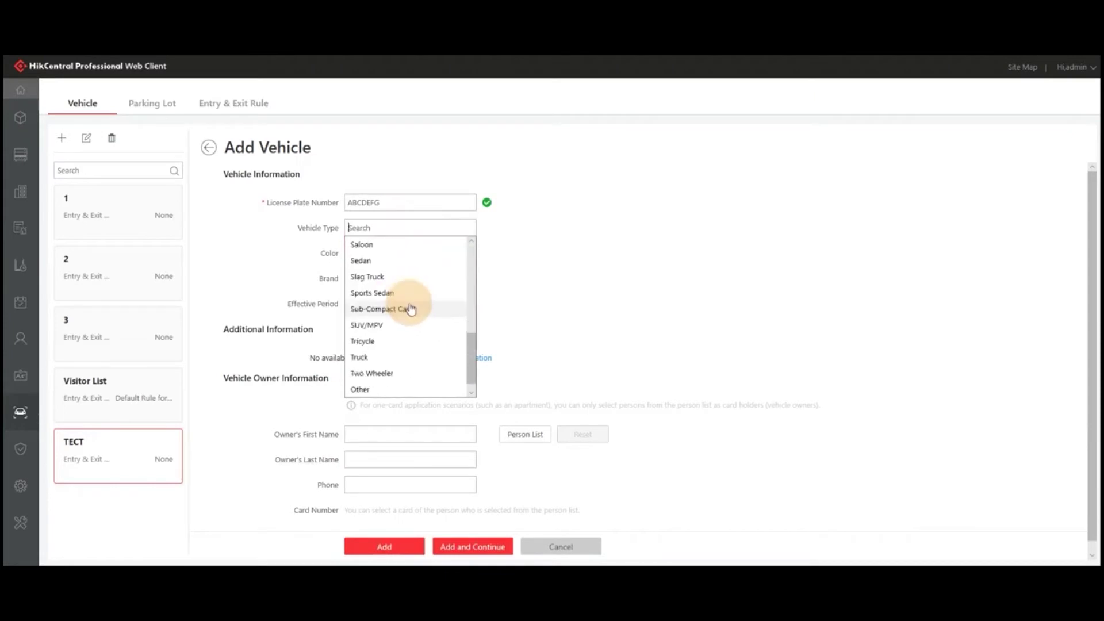
left_click(385, 328)
scroll(388, 330, "down", 1)
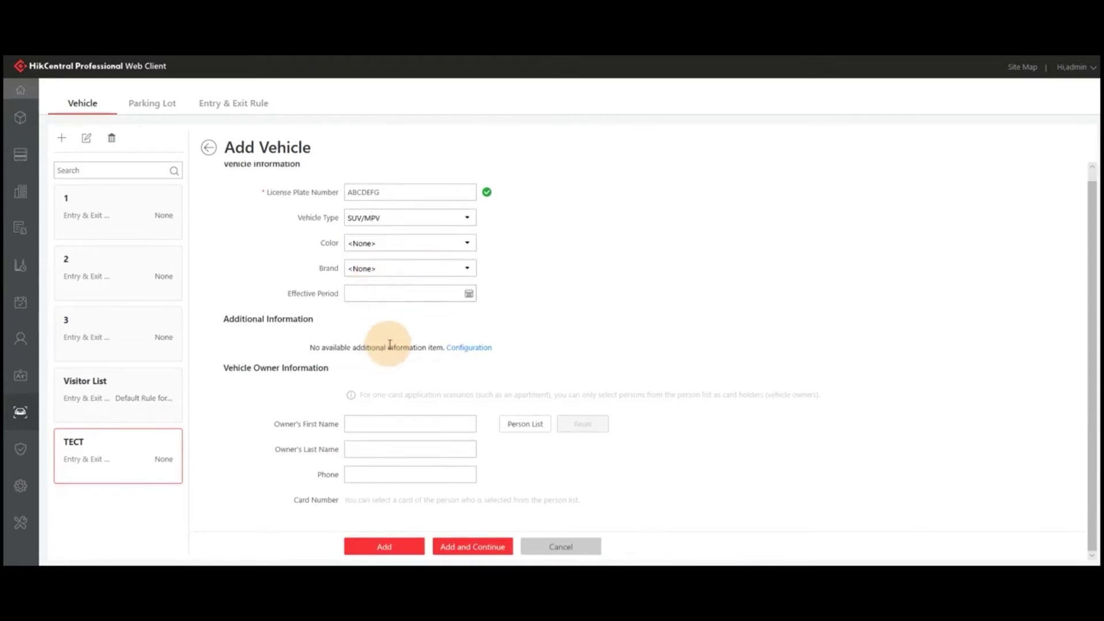
Step: Assign the vehicle's owner from the person list, select the owner's card number, and add the vehicle
left_click(521, 427)
left_click(657, 160)
left_click(770, 402)
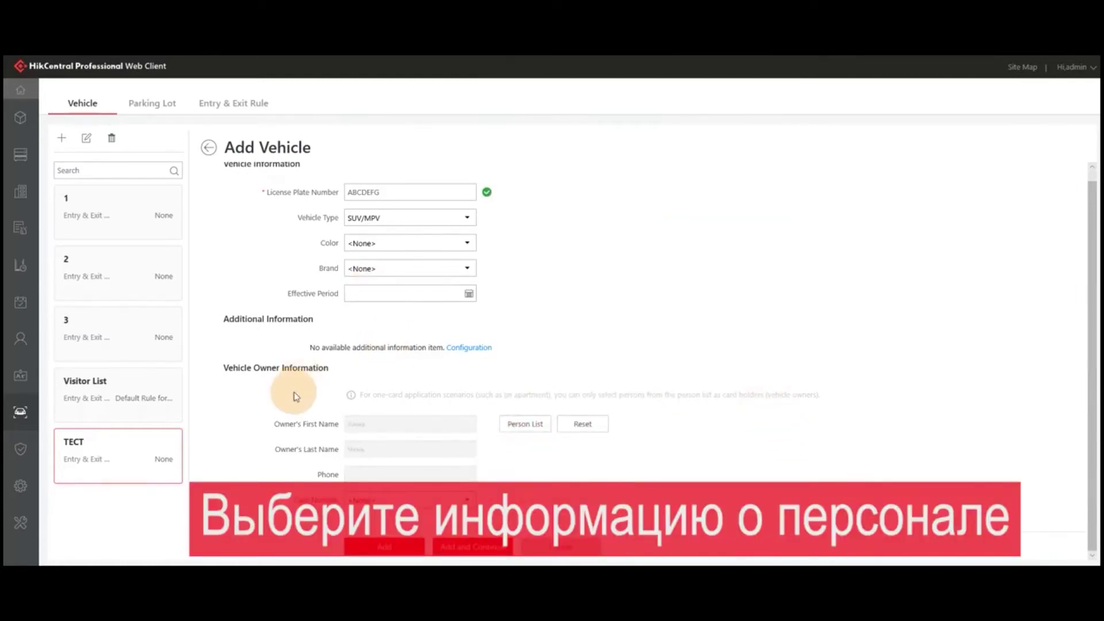
left_click(377, 499)
left_click(368, 531)
left_click(383, 549)
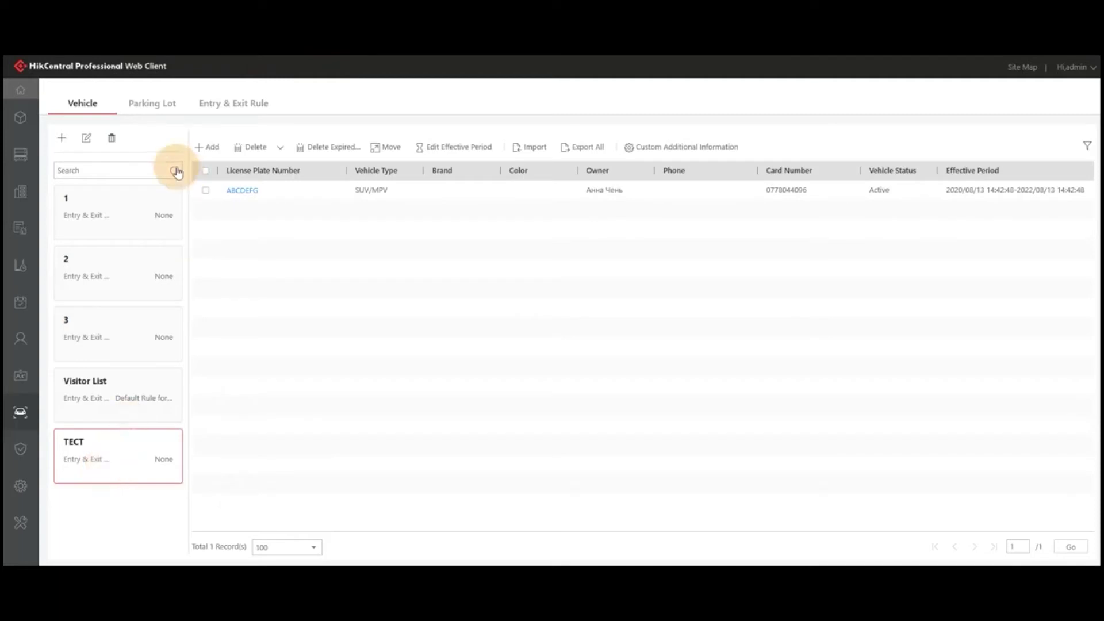
Step: Start a new Entrance lane named "тест 1" under Default Entrance & Exit01 of the parking lot
left_click(153, 104)
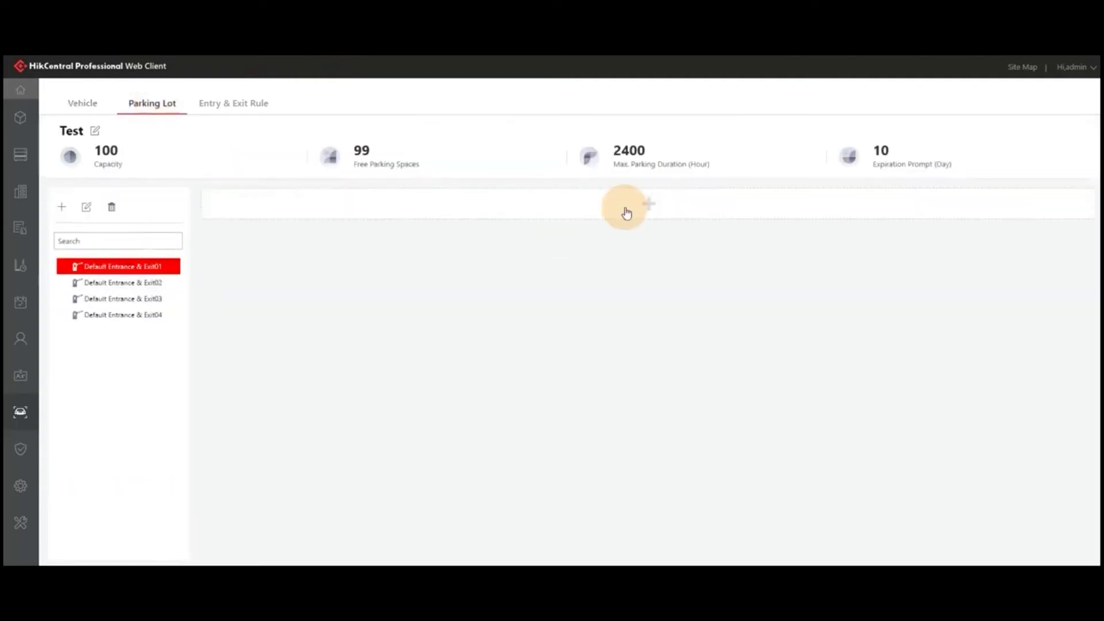
left_click(632, 206)
scroll(222, 241, "down", 2)
scroll(224, 241, "up", 2)
left_click(225, 234)
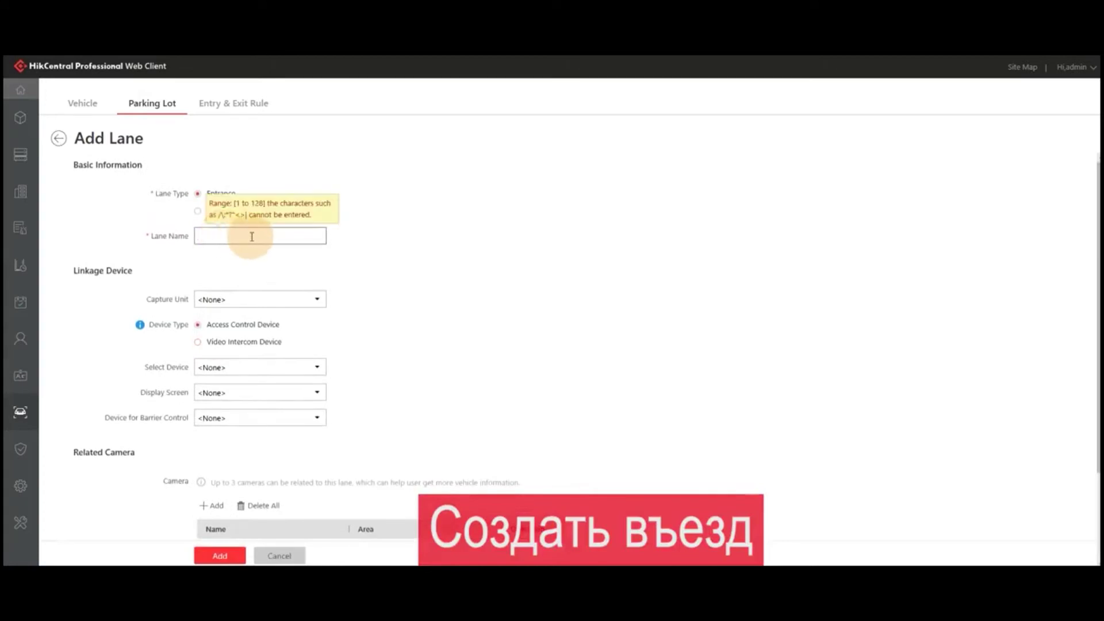
key("super+space")
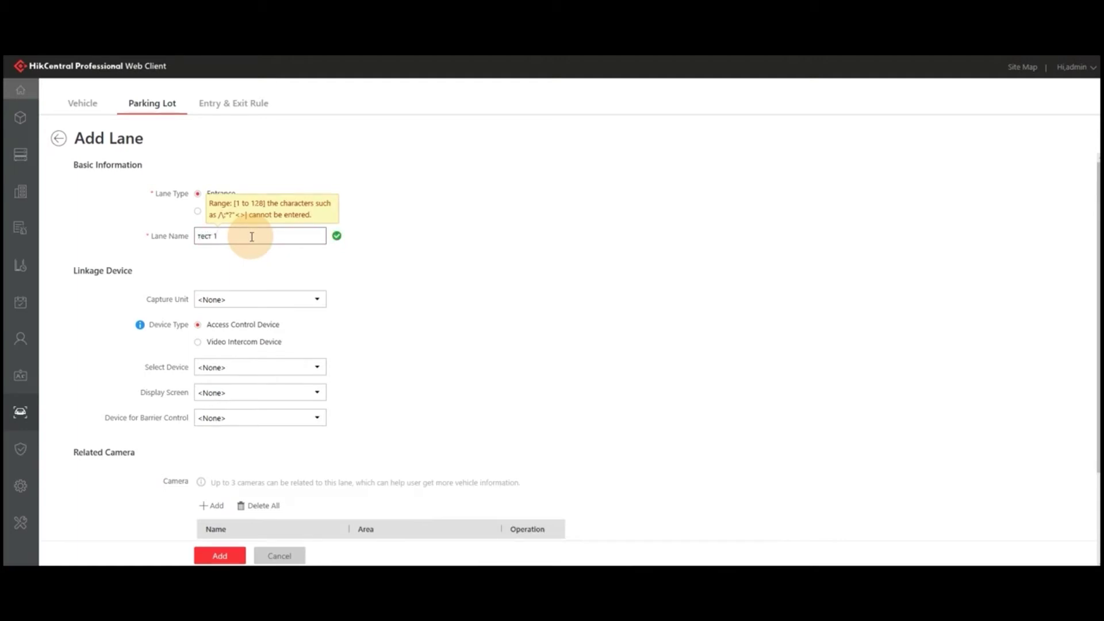
Step: Link video intercom device KV8413 to the lane, choose the video intercom/access control device for barrier control, and add the lane
scroll(256, 270, "down", 2)
left_click(210, 182)
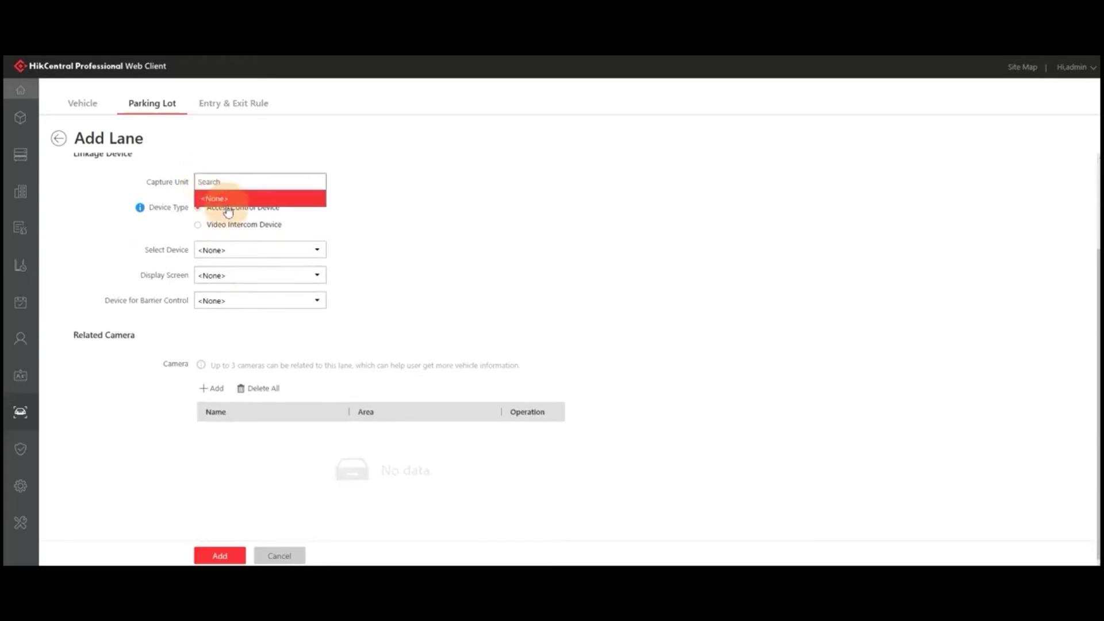
left_click(233, 224)
left_click(223, 250)
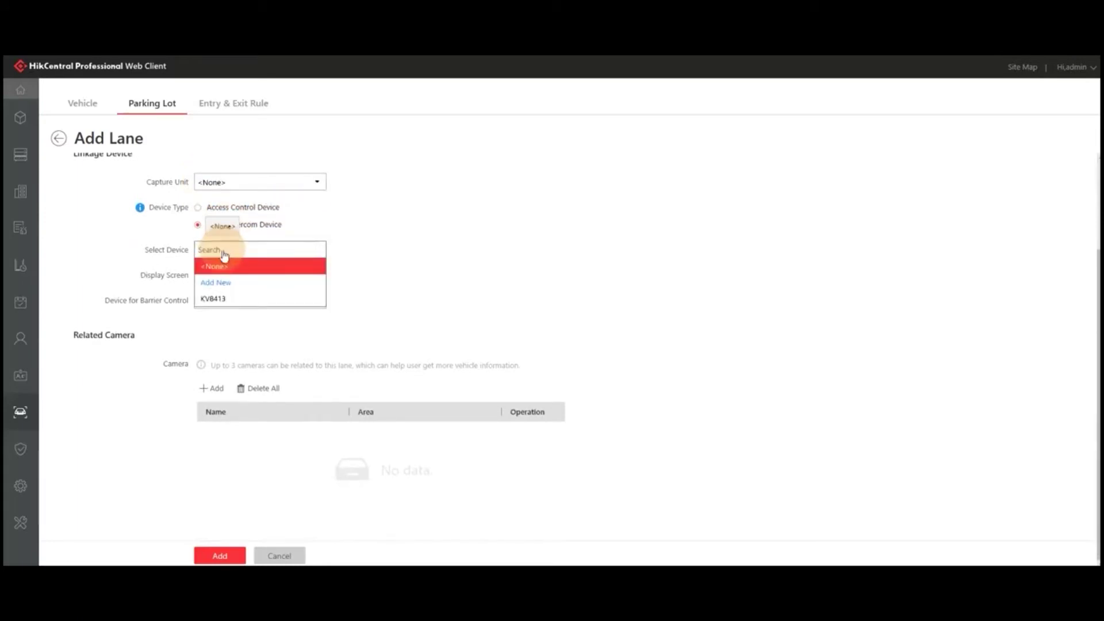
left_click(214, 299)
left_click(214, 300)
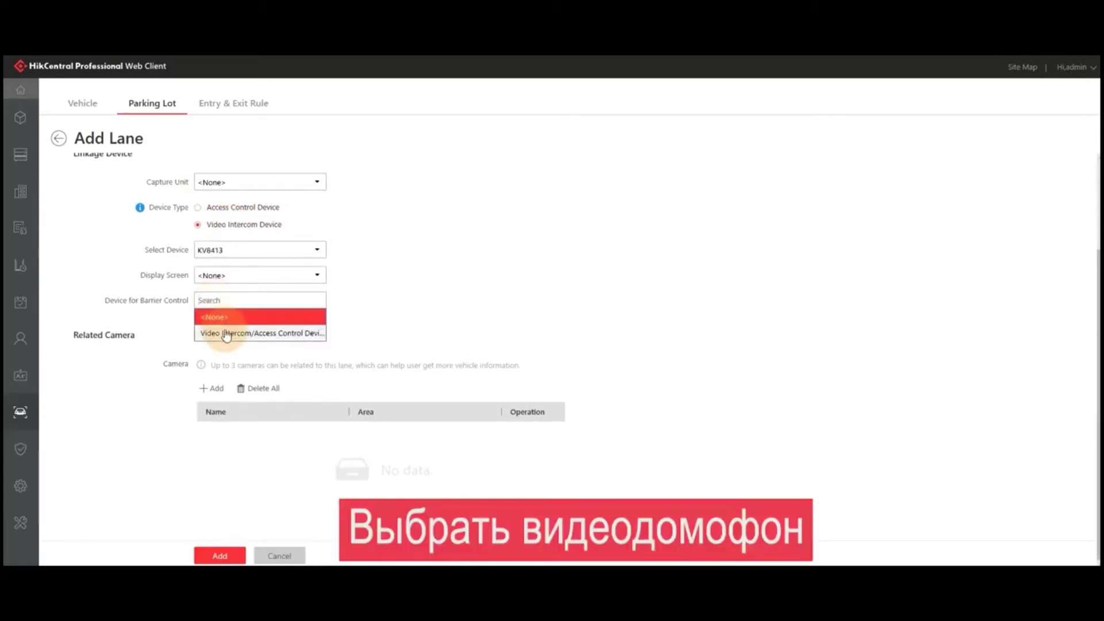
left_click(226, 333)
left_click(226, 556)
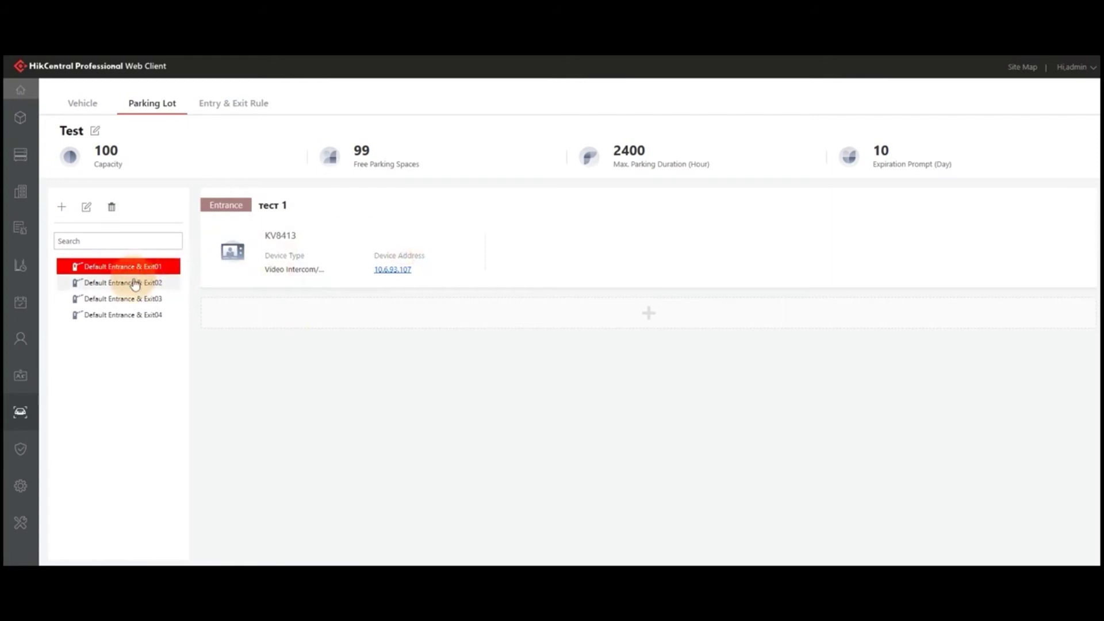
Step: Edit the "ТЕСТ" vehicle list to use the All-Day Auto-Open Barrier entry and exit rule and save it
left_click(82, 105)
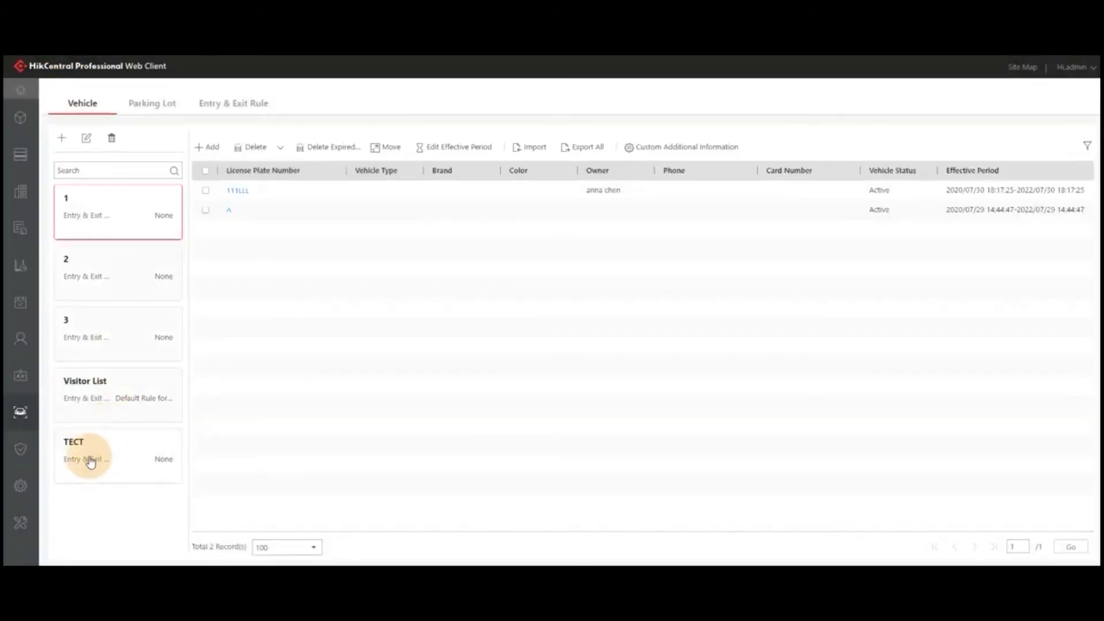
left_click(90, 461)
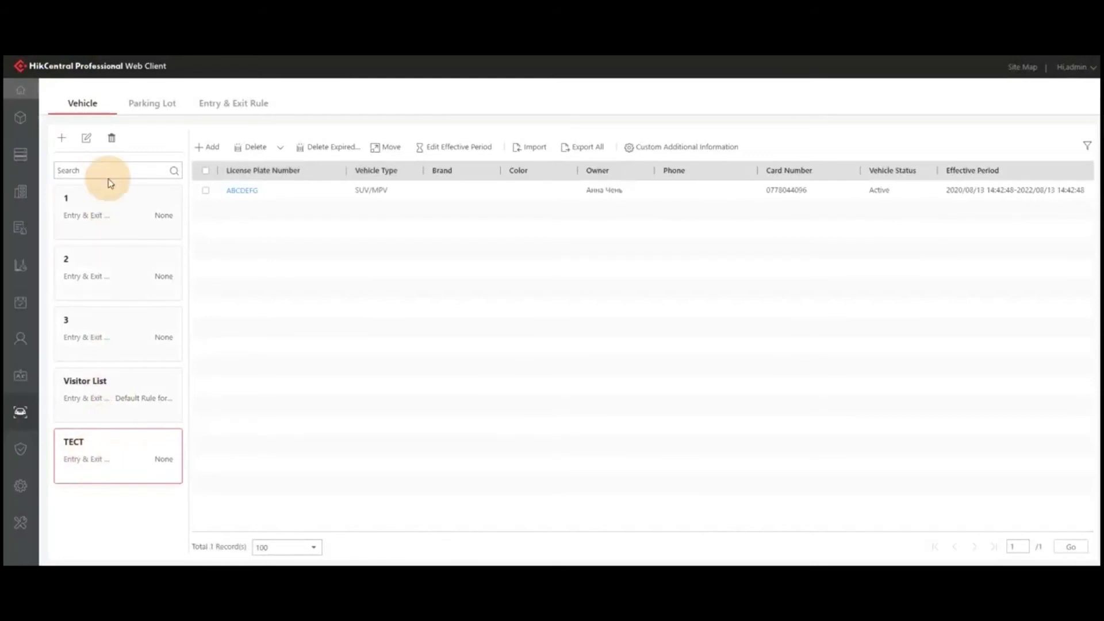
left_click(86, 138)
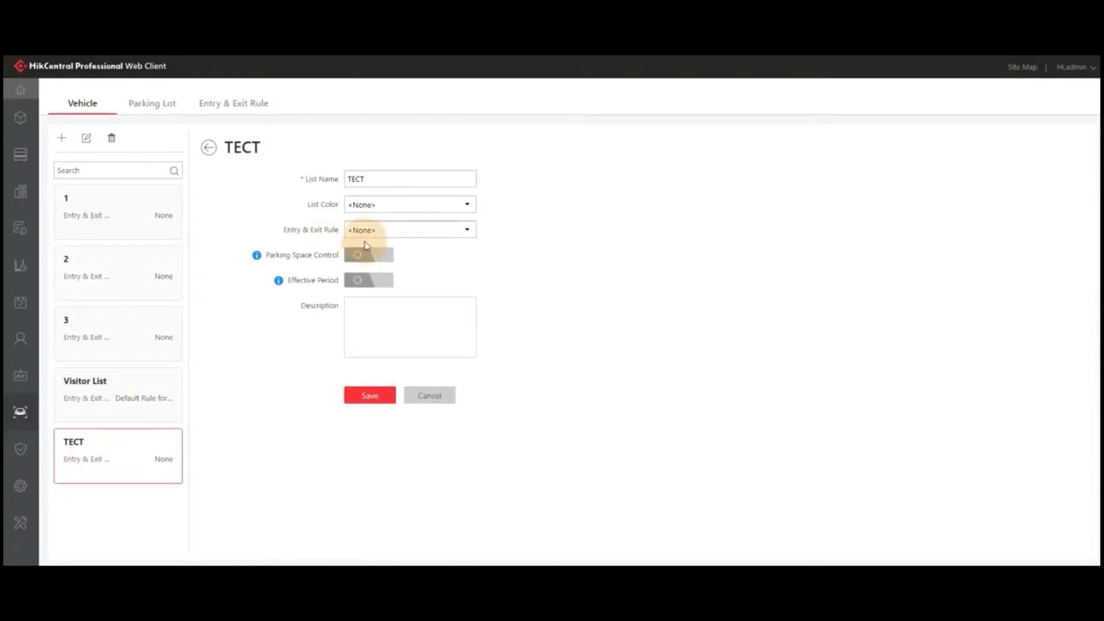
left_click(365, 229)
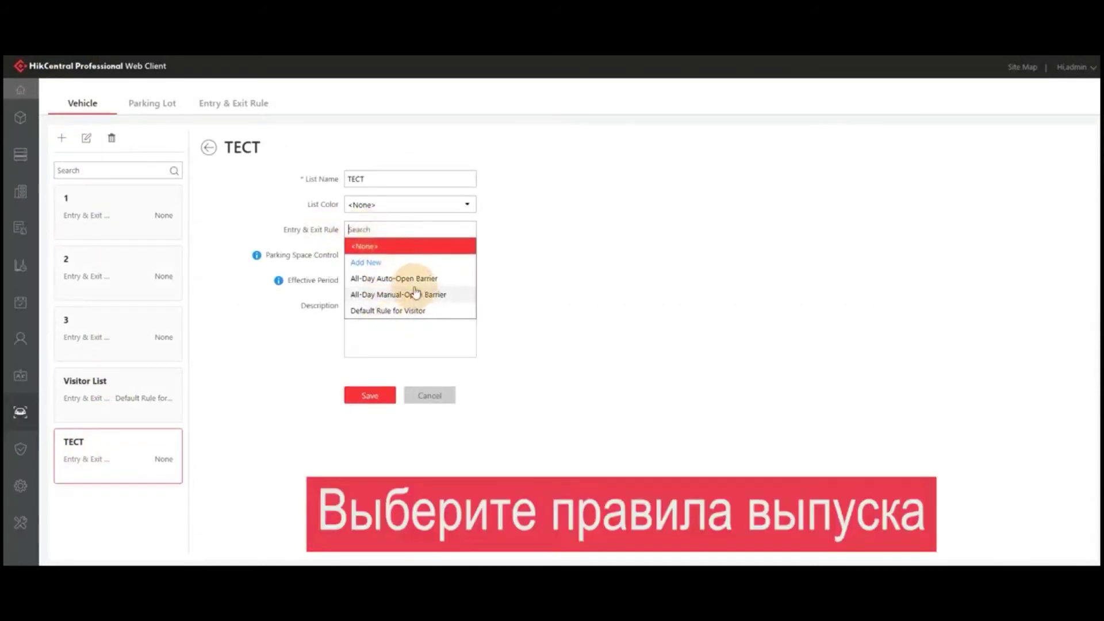
left_click(412, 278)
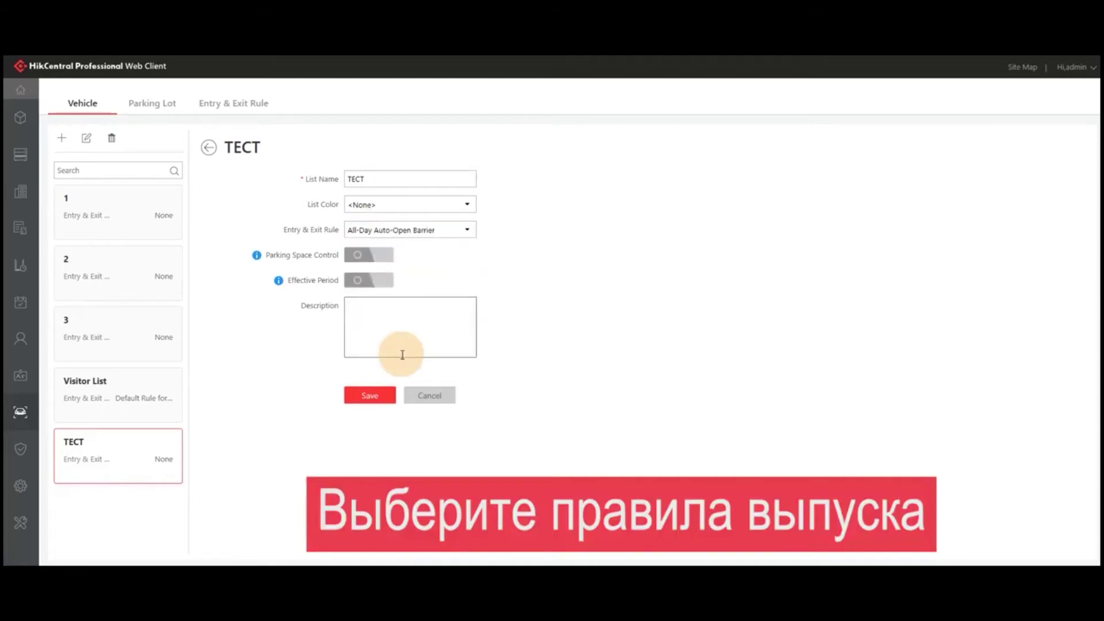
left_click(376, 393)
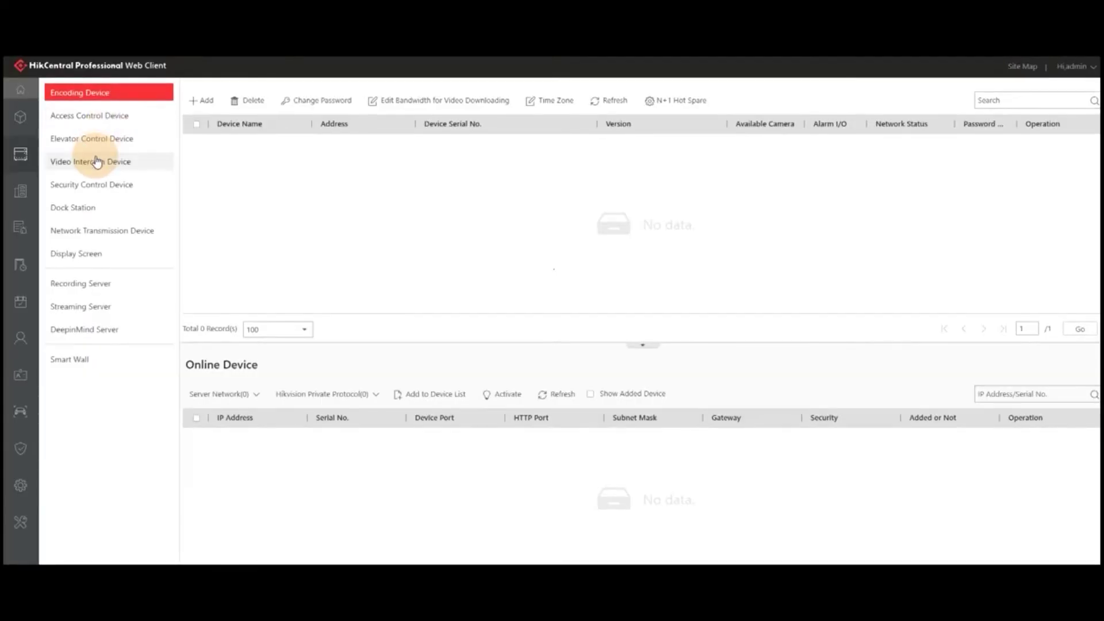
Step: Open the configuration of the KV8413 door station among the video intercom devices and enable Call Management Center
left_click(95, 162)
left_click(228, 147)
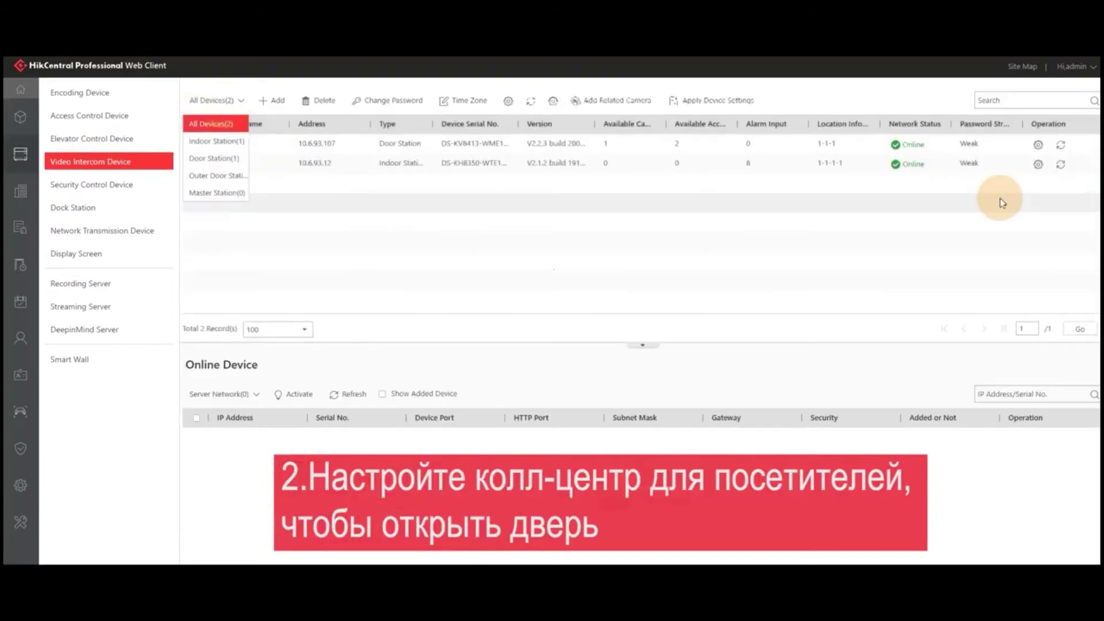
left_click(1039, 145)
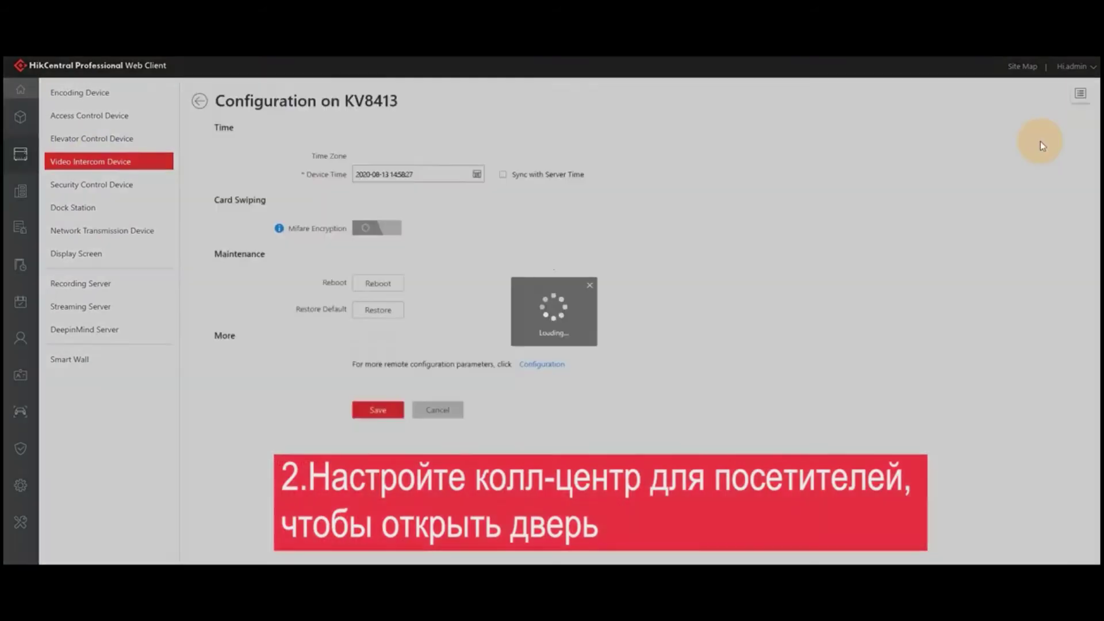
left_click(374, 261)
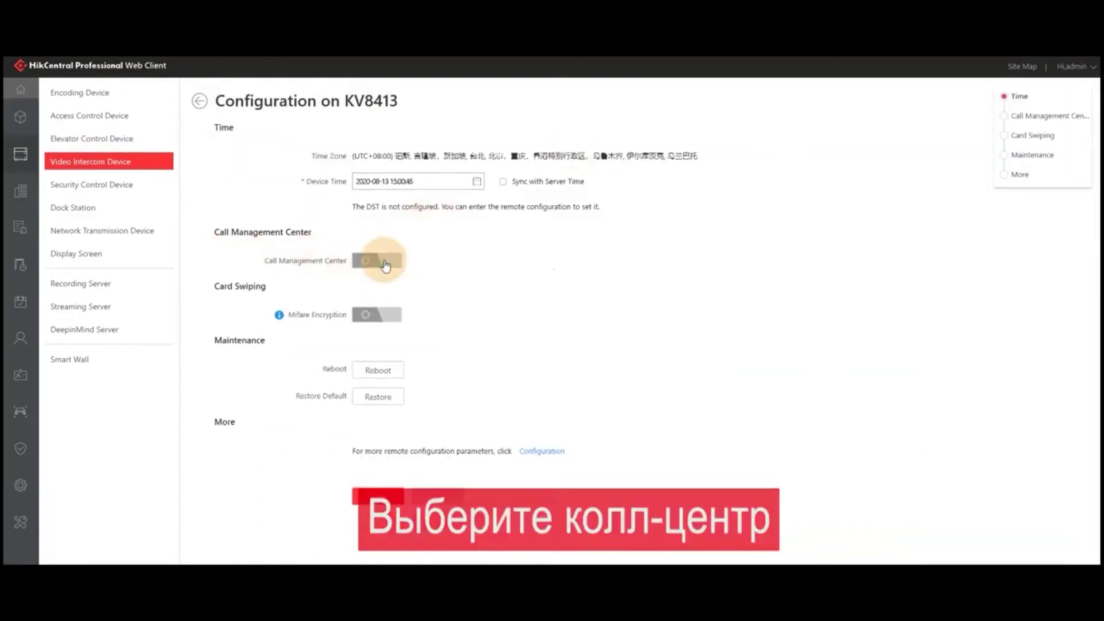
left_click(369, 262)
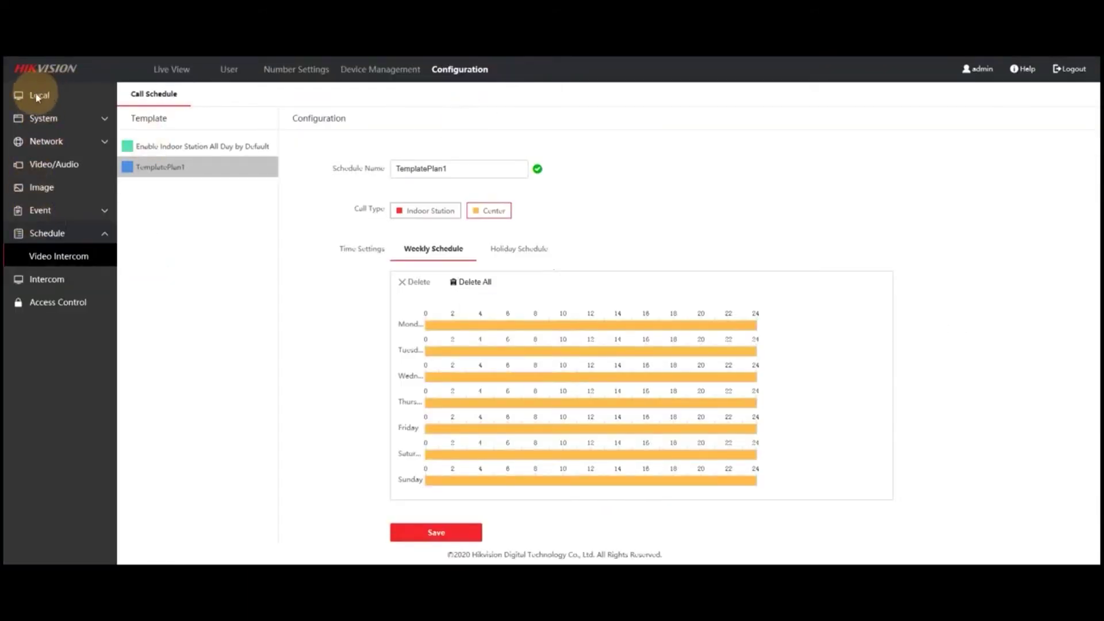
left_click(43, 118)
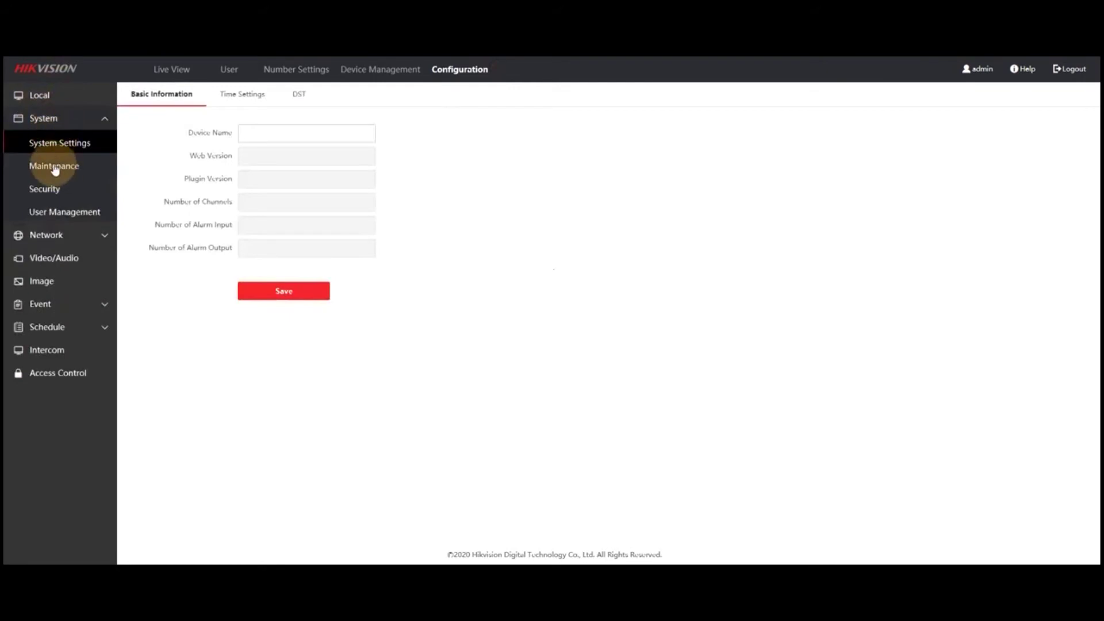
left_click(53, 166)
left_click(74, 143)
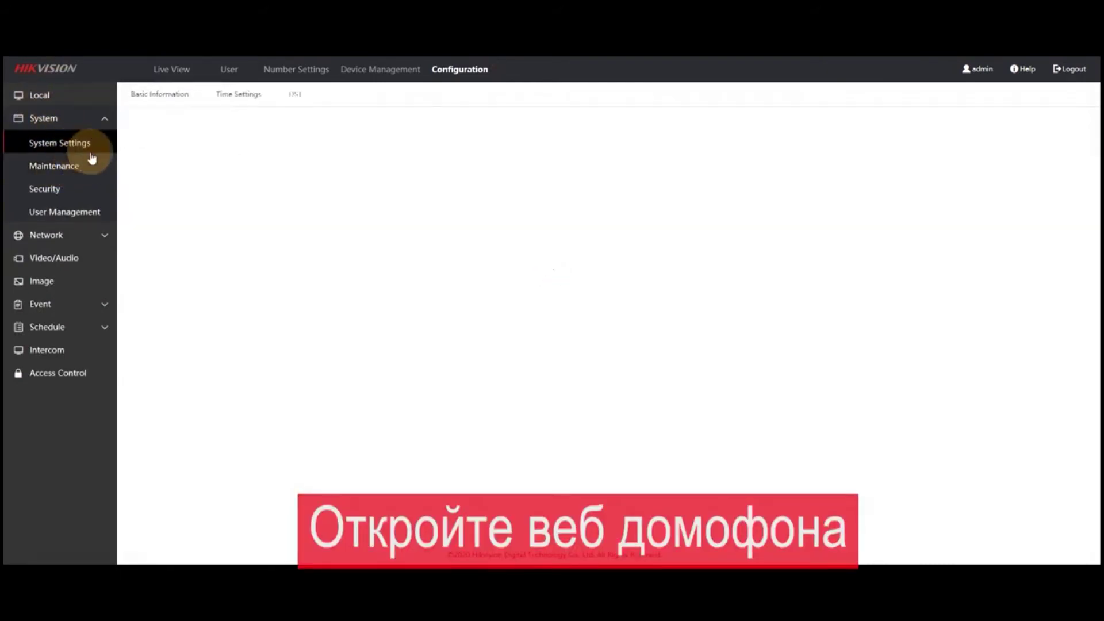
Step: In the door station's web configuration, link call button No. 01 to the TemplatePlan1 time schedule and save the intercom settings
left_click(63, 350)
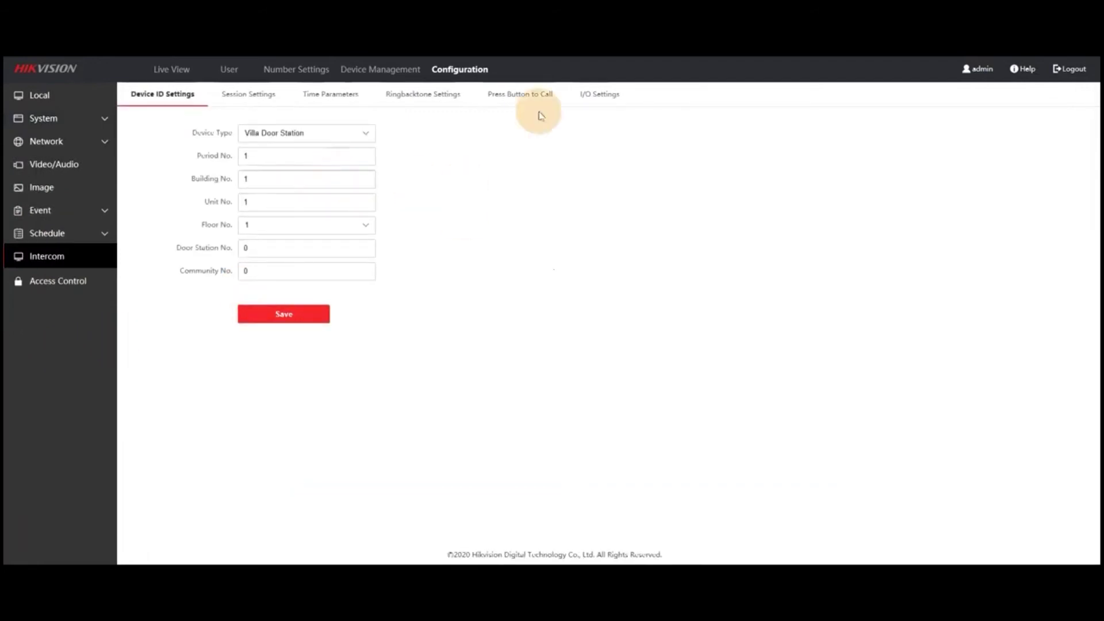
left_click(506, 101)
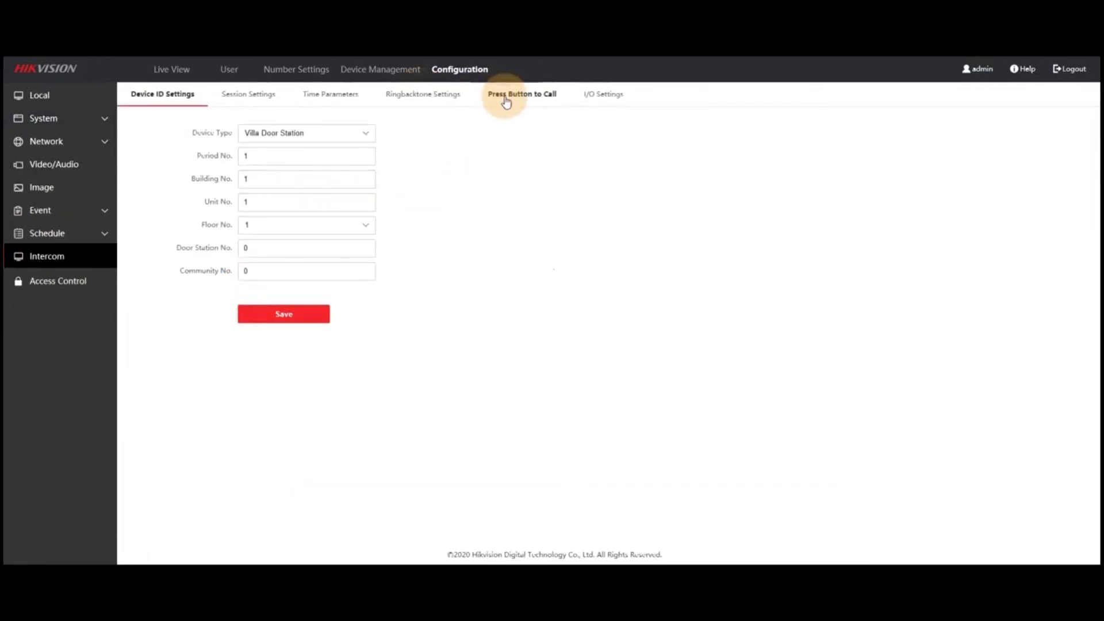
left_click(294, 159)
left_click(546, 159)
left_click(539, 160)
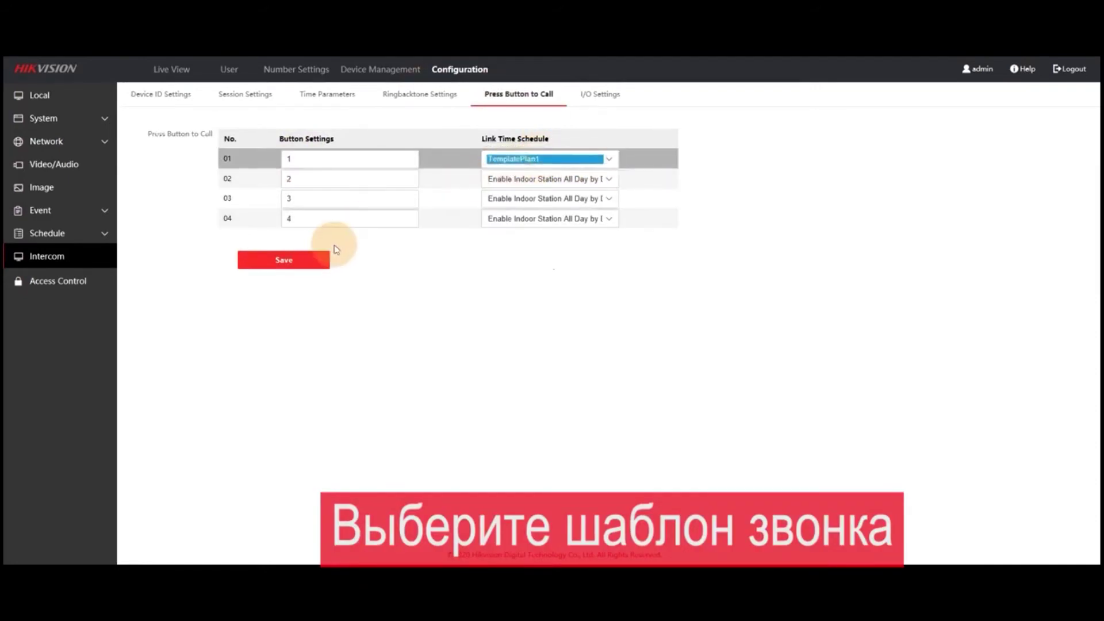
left_click(311, 260)
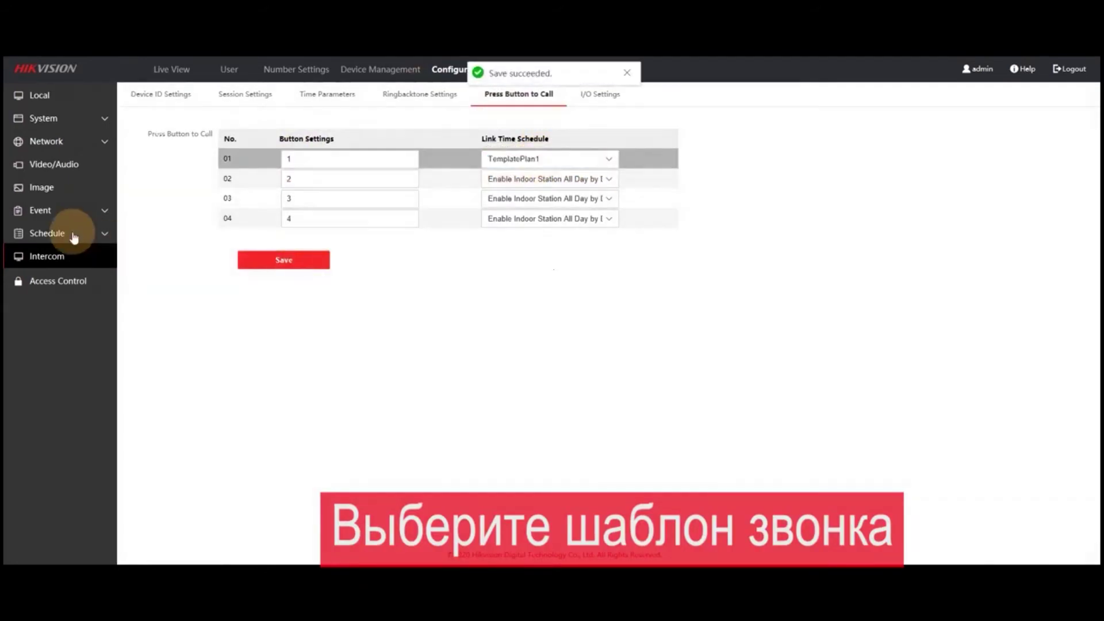
Step: Select the Center call type for the TemplatePlan1 video intercom call schedule and save the schedule
left_click(74, 238)
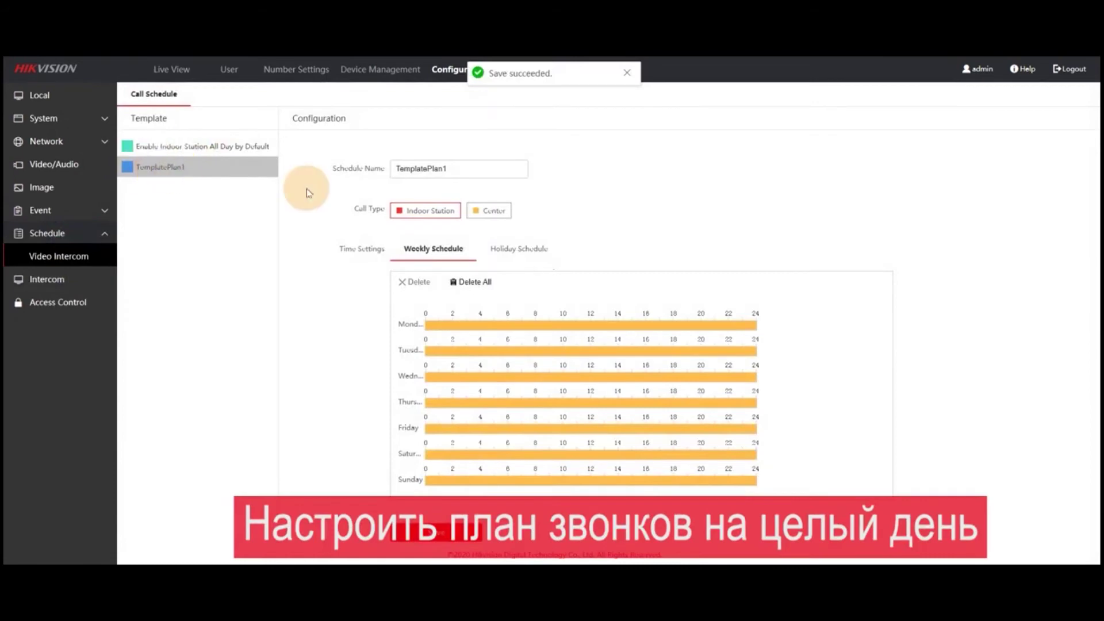
left_click(488, 211)
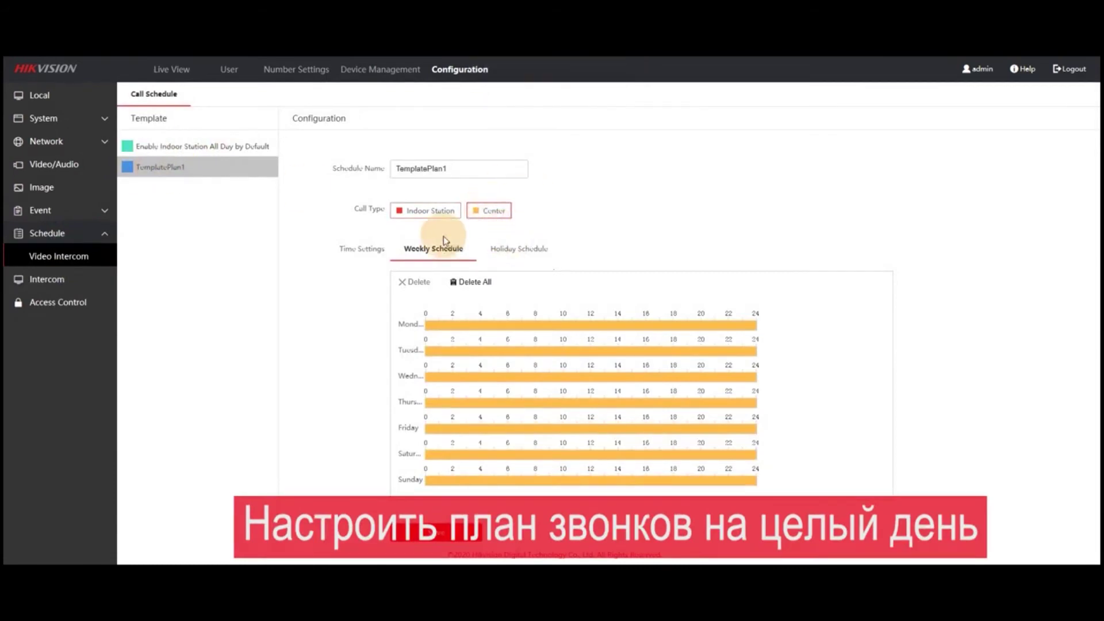
left_click(436, 532)
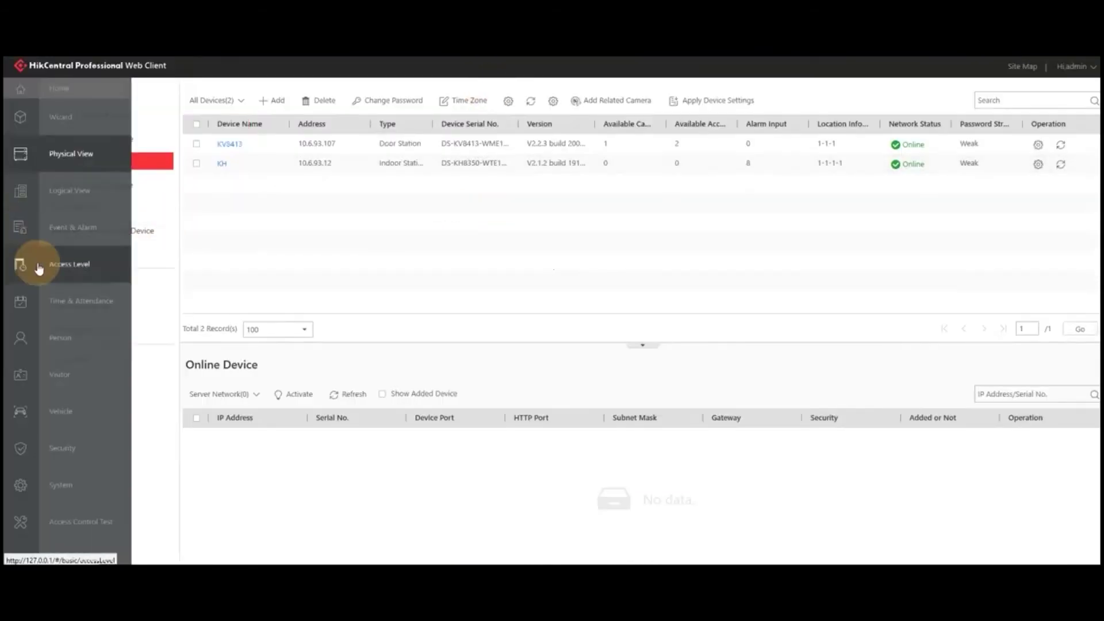
Step: Start a new system-monitored event for video intercom devices with Calling Surveillance Center as the triggering event
left_click(71, 243)
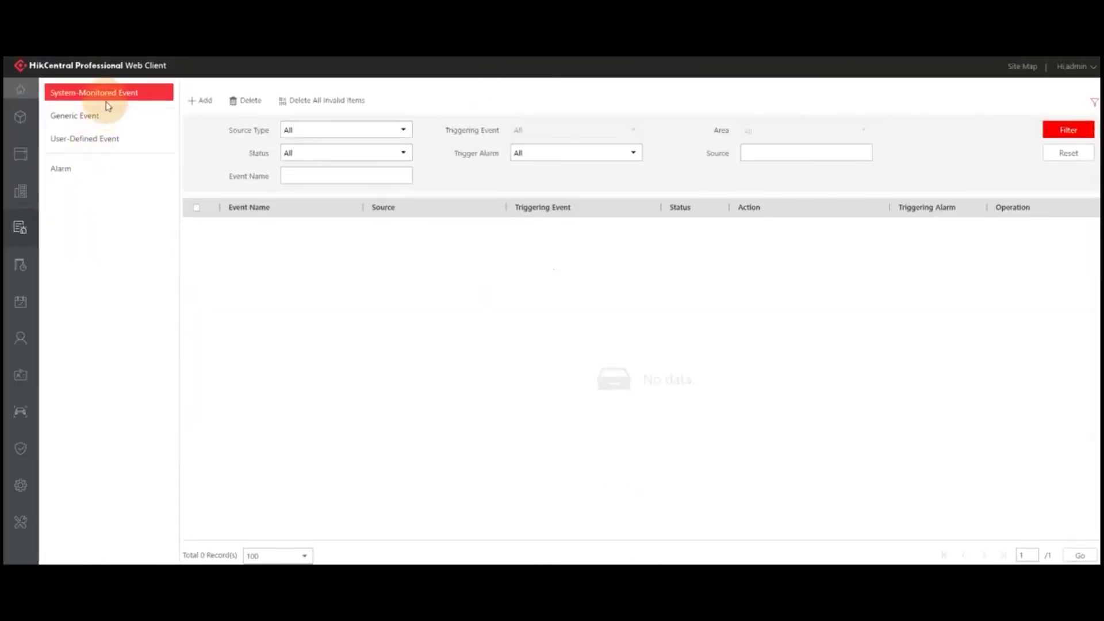
left_click(202, 104)
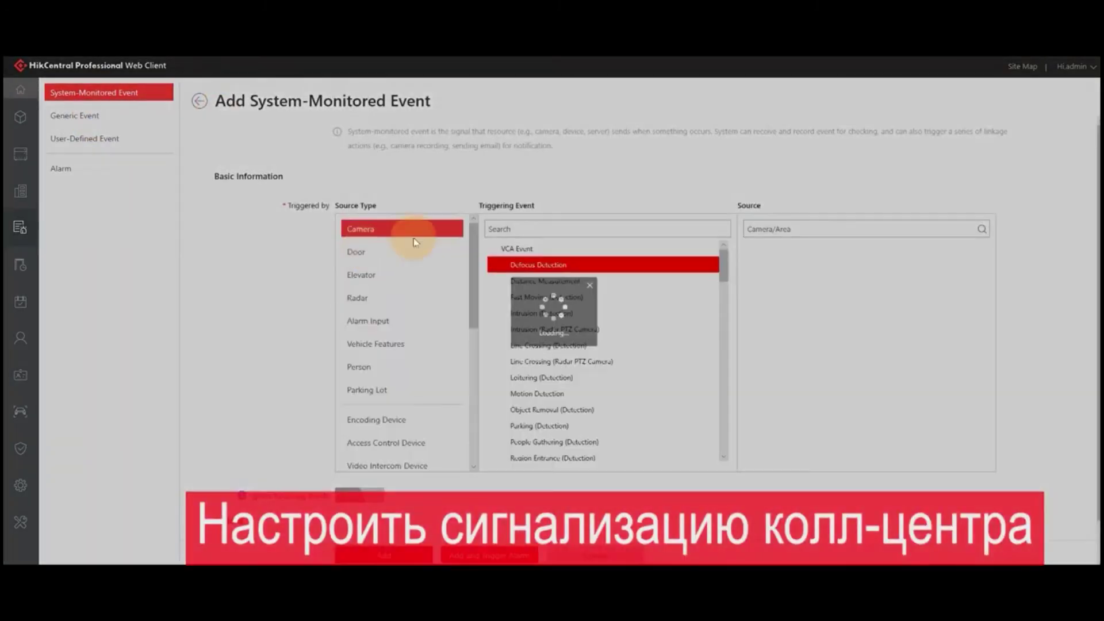
scroll(385, 384, "down", 3)
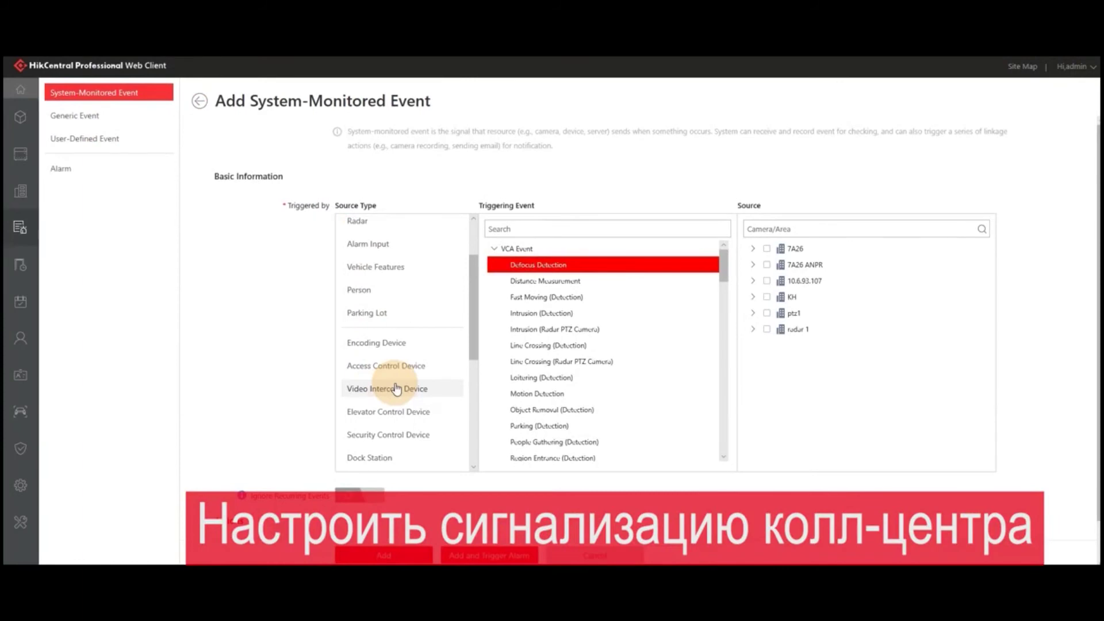
left_click(396, 388)
Step: Select only the KV8413 door station under Community 1, Building 1, Unit 1 as the event source and add the event
left_click(753, 250)
left_click(762, 264)
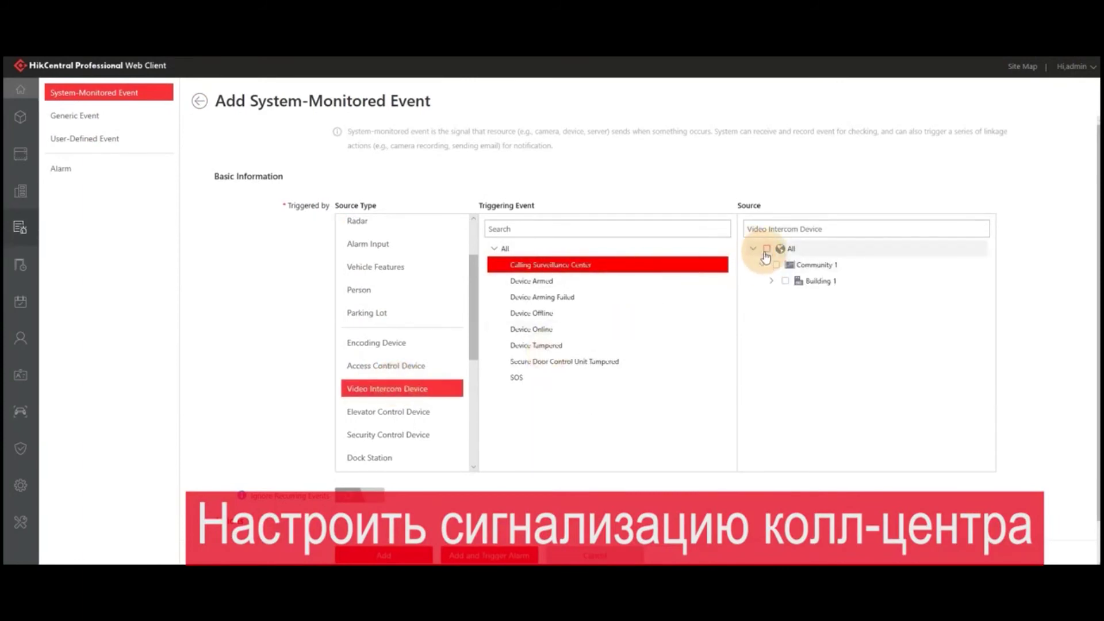
left_click(771, 281)
left_click(780, 297)
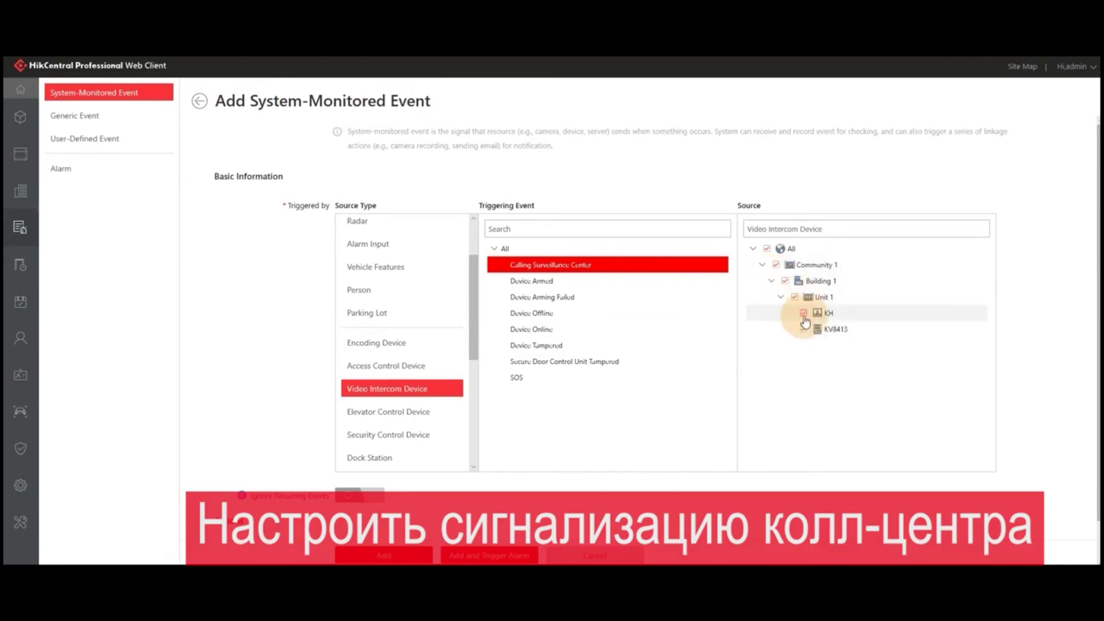
left_click(803, 313)
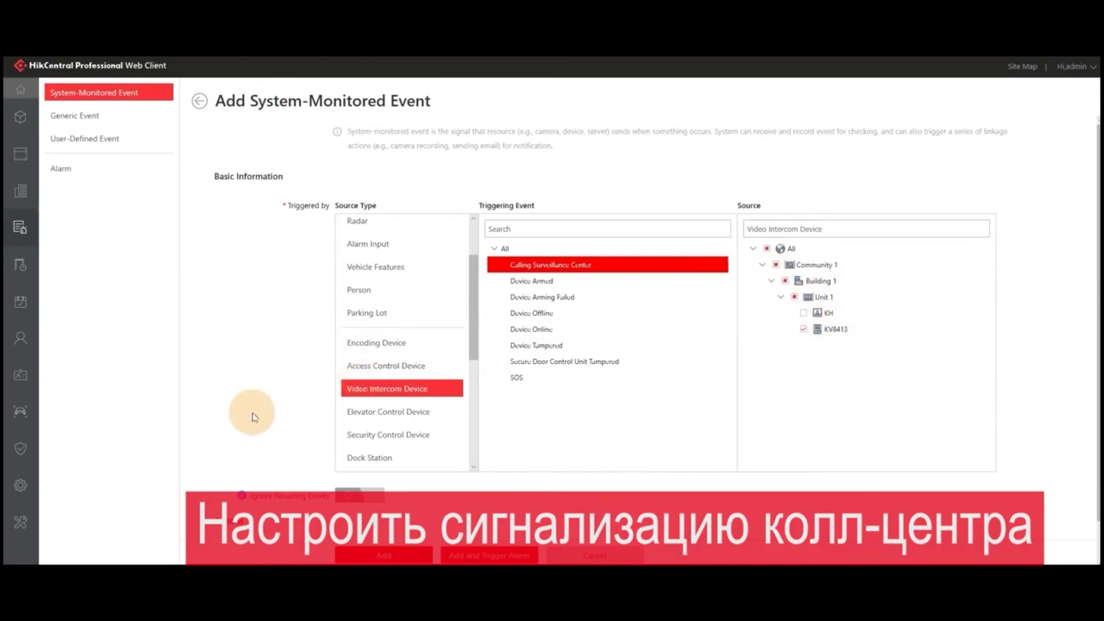
scroll(254, 414, "down", 1)
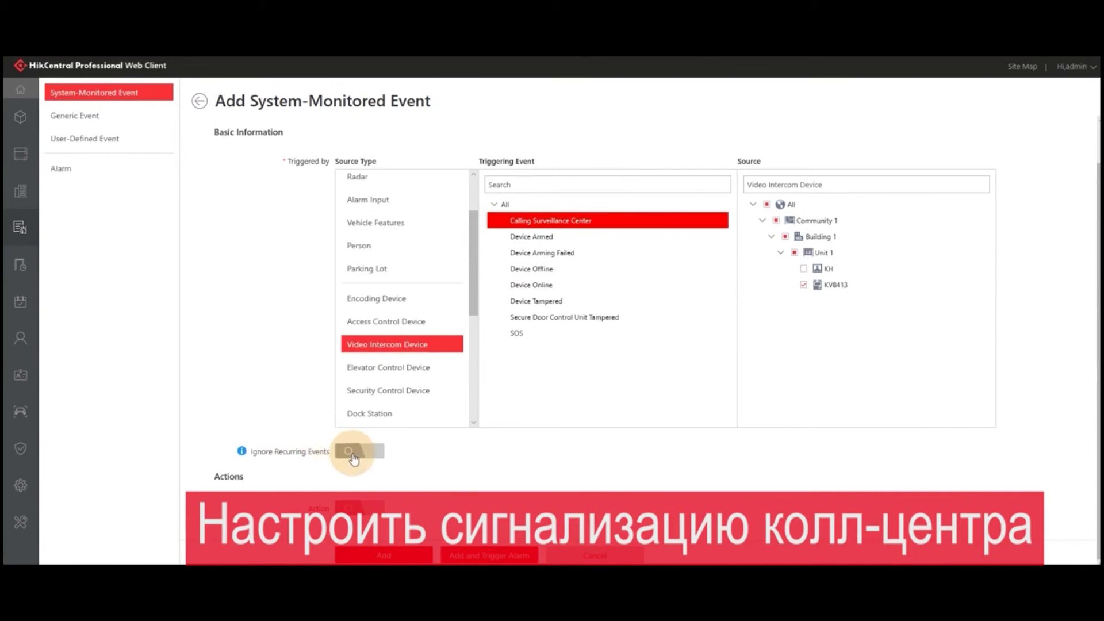
left_click(389, 556)
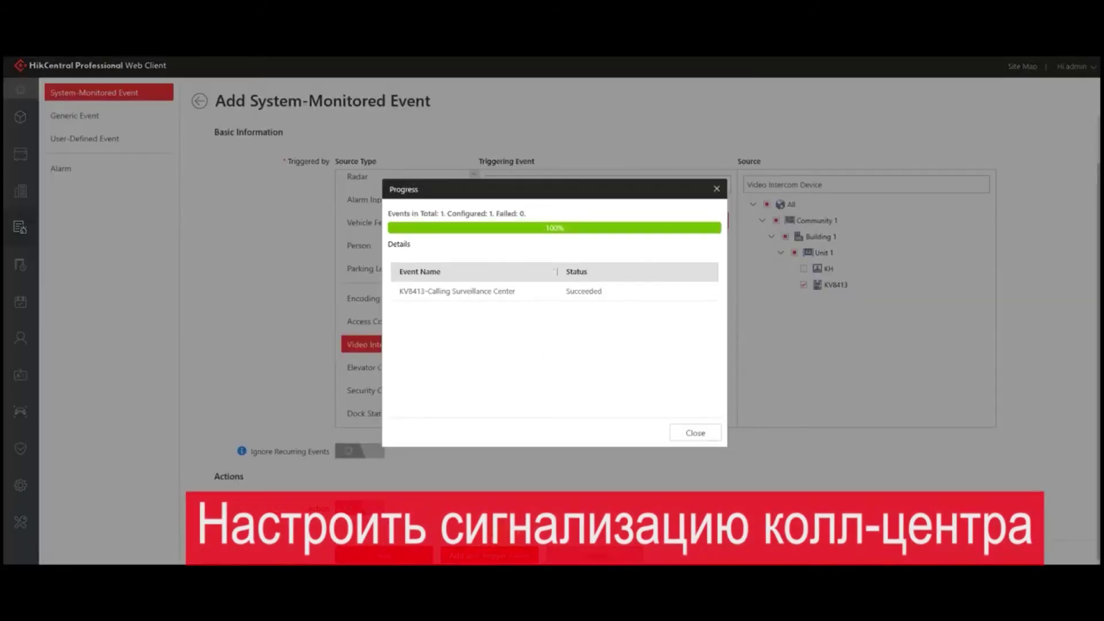
left_click(695, 434)
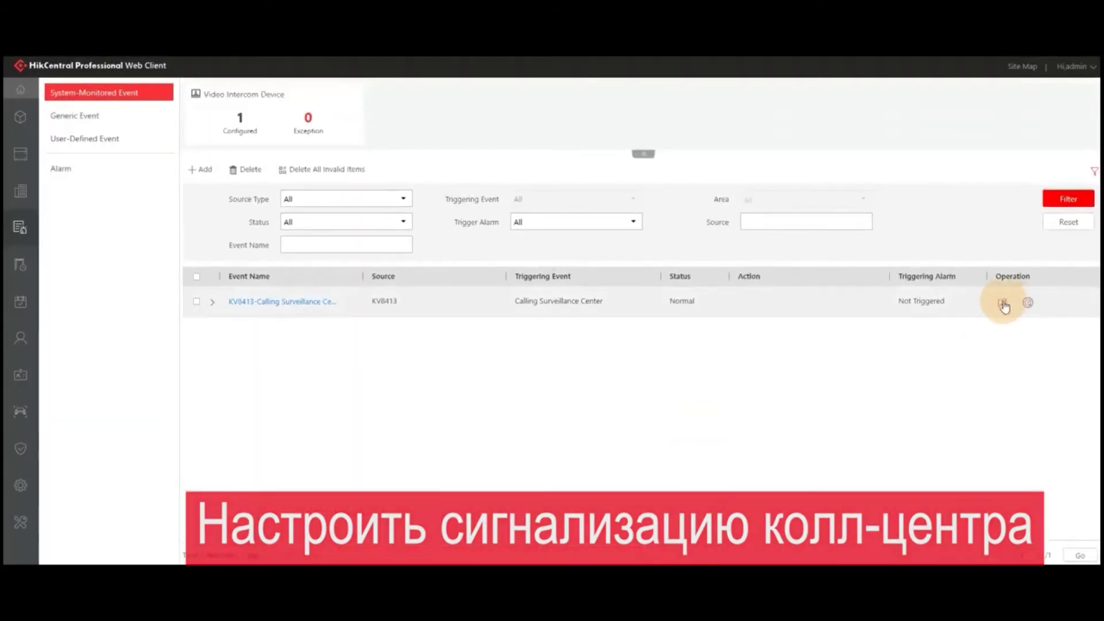
Step: Add an alarm for the KV8413 Calling Surveillance Center event with the All-day Template and High priority, and open the alarm list
left_click(1027, 304)
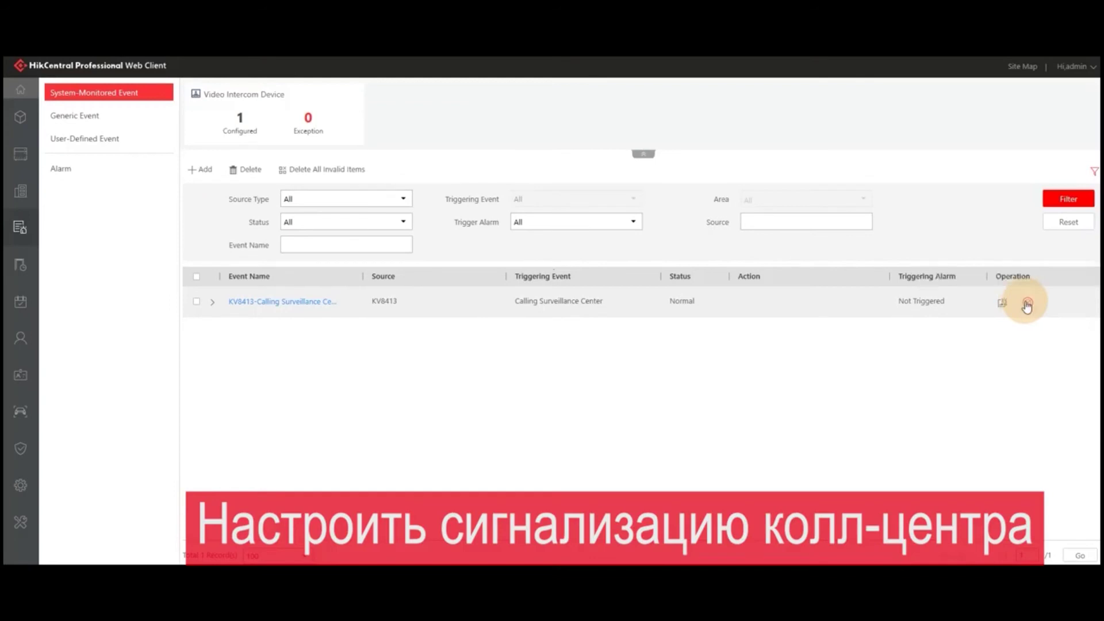
left_click(1003, 304)
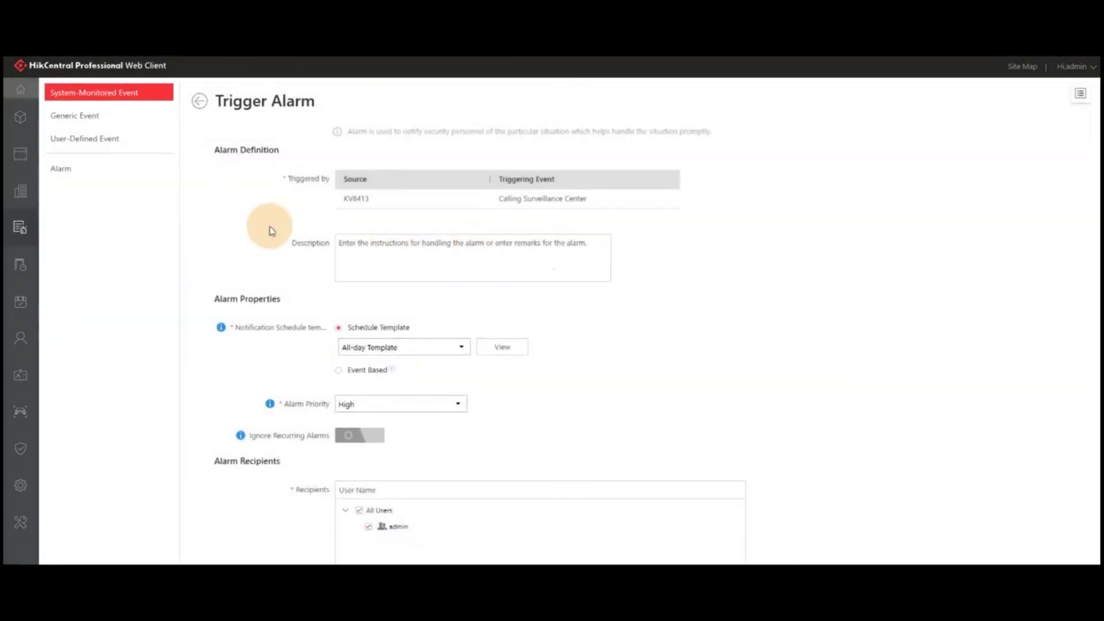
scroll(396, 524, "down", 4)
scroll(362, 531, "down", 5)
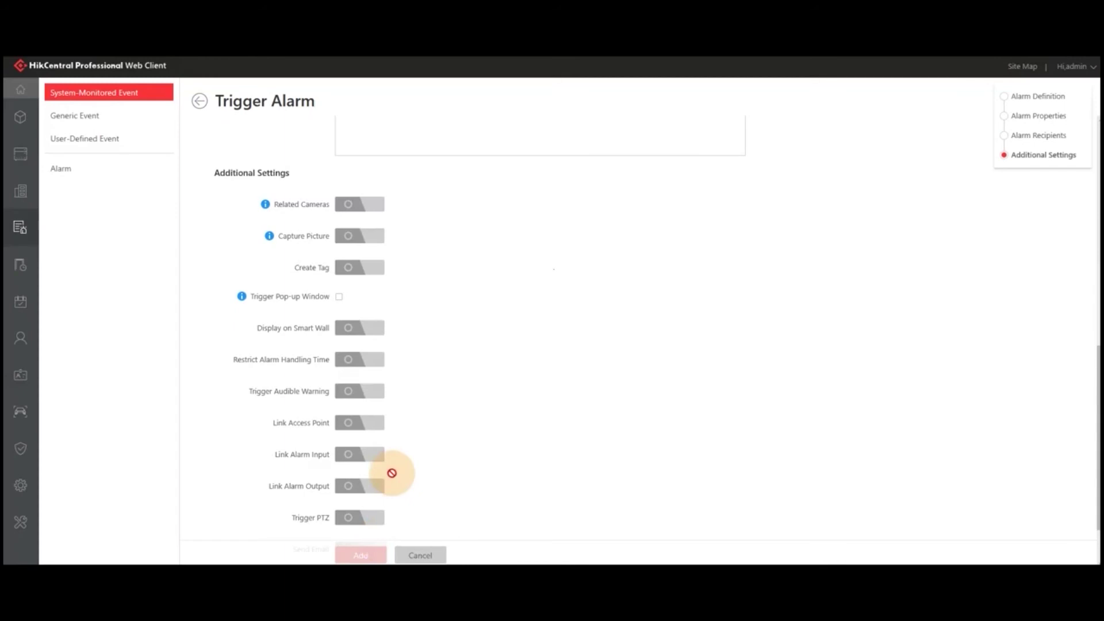
left_click(354, 550)
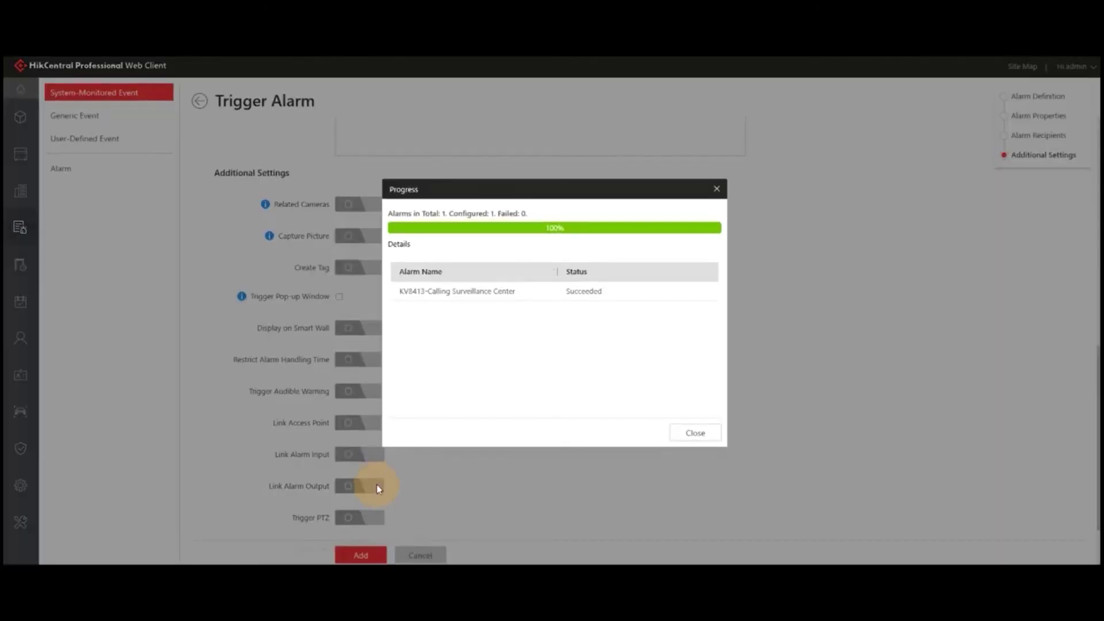
left_click(680, 433)
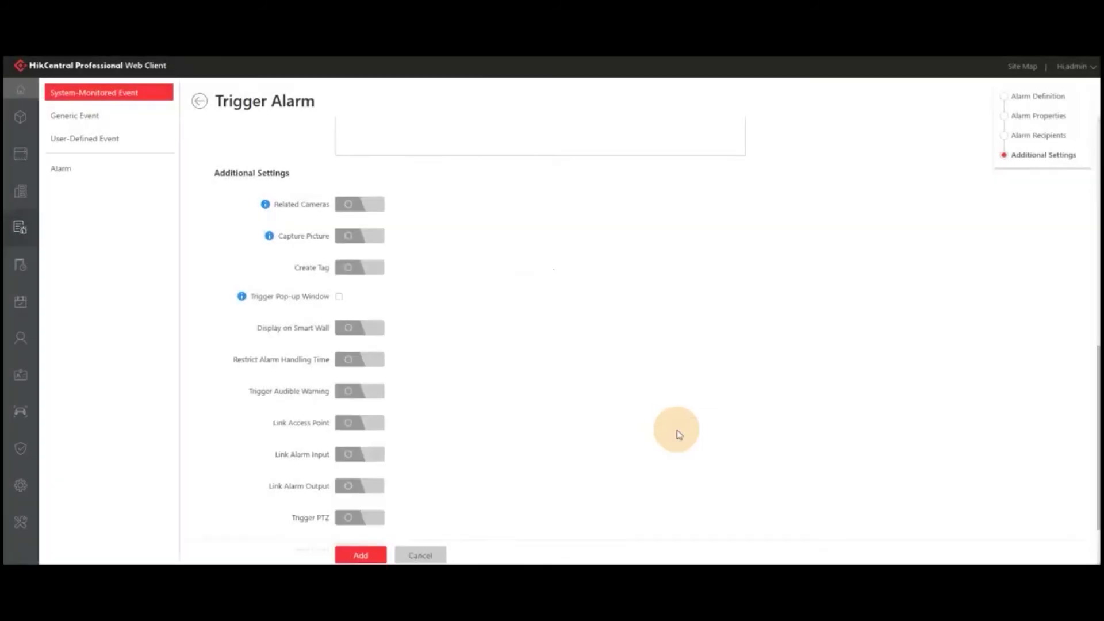
left_click(86, 169)
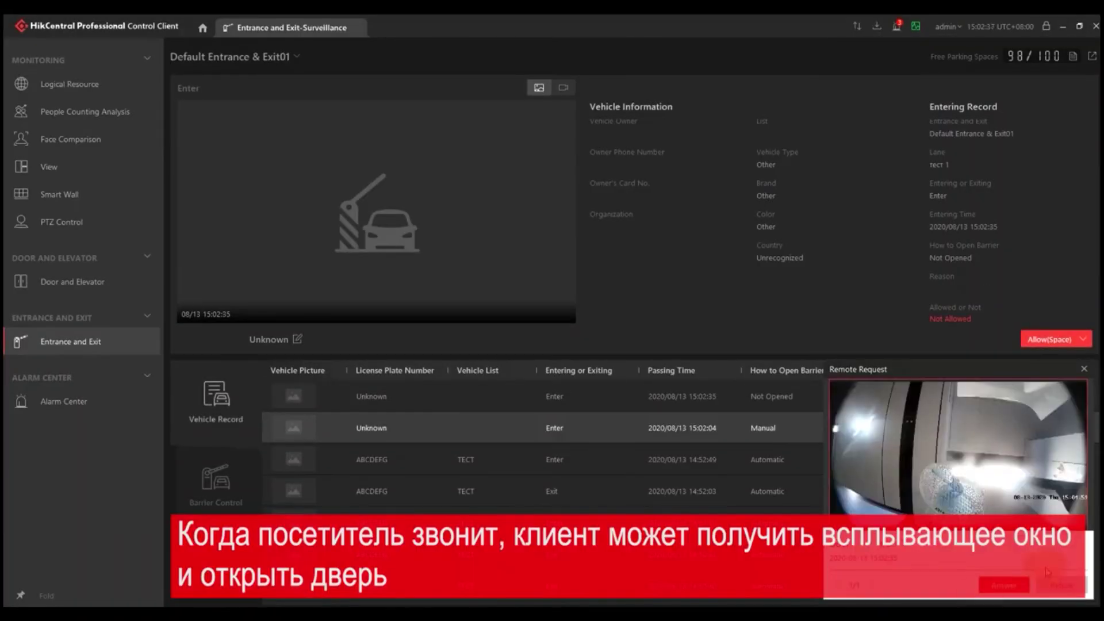
Step: In the HikCentral Control Client, answer and end the visitor's remote request call, and manually allow the unknown vehicle to enter
left_click(1004, 586)
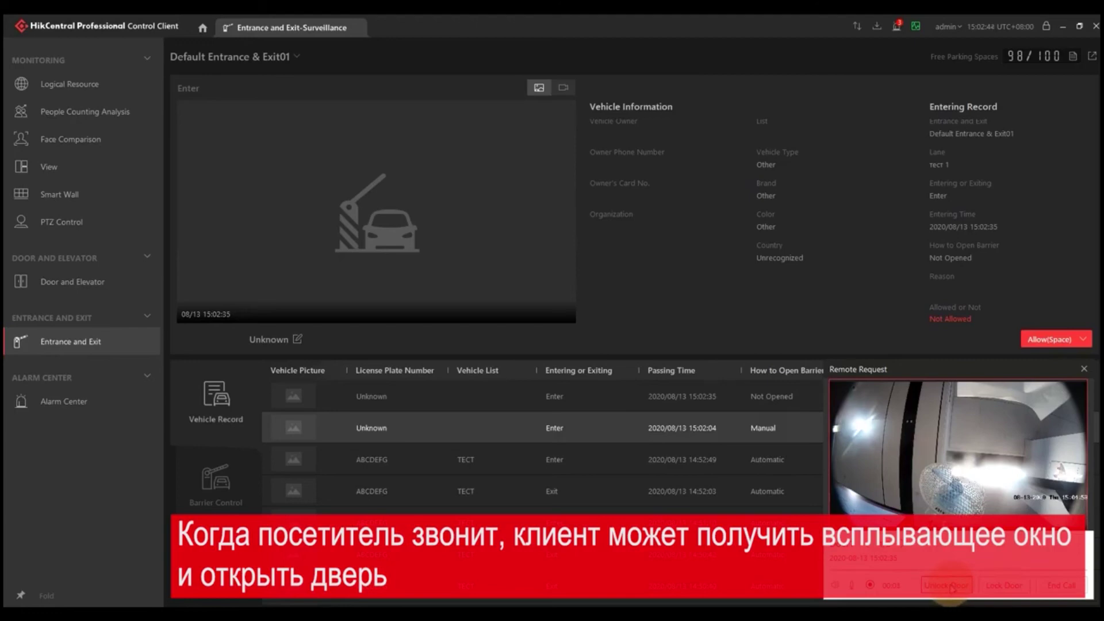
left_click(1049, 588)
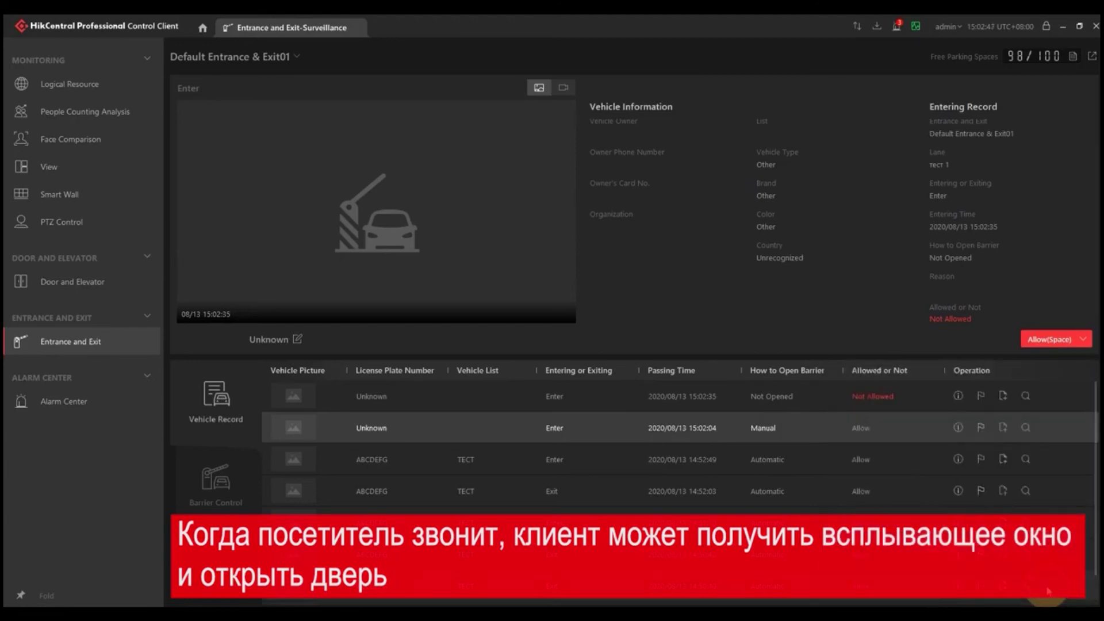
left_click(1051, 338)
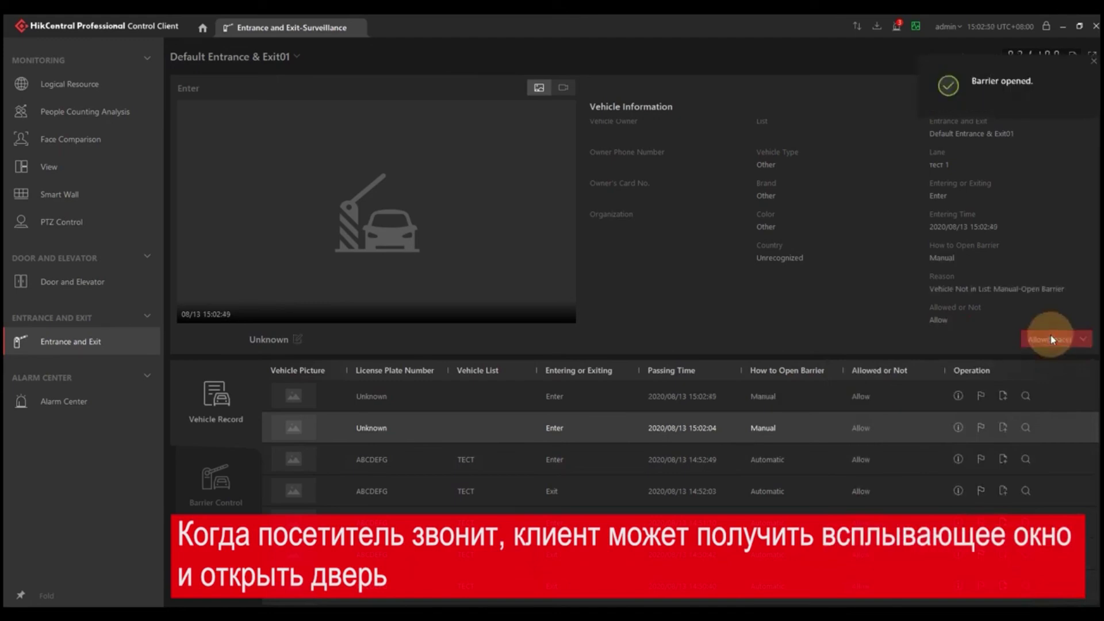